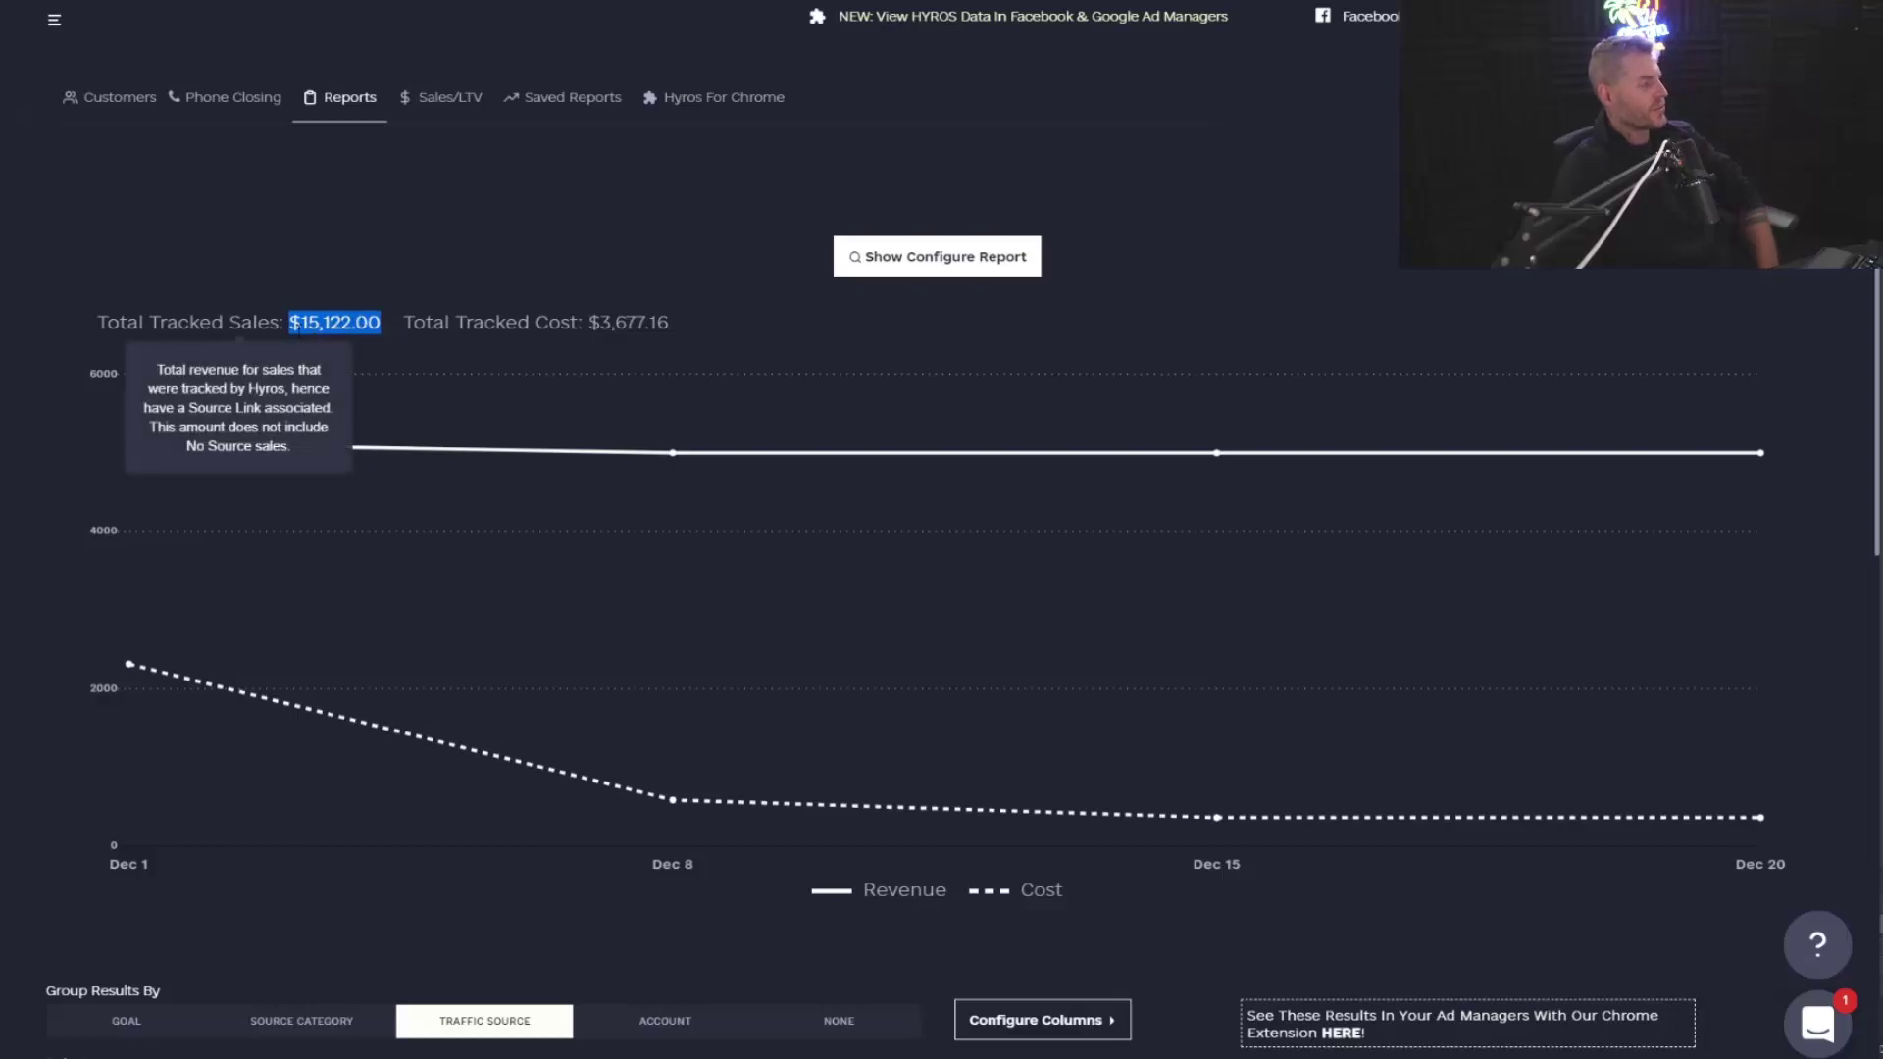
Scroll down and back up through the Last Click report to review it
scroll(348, 669, down, 6)
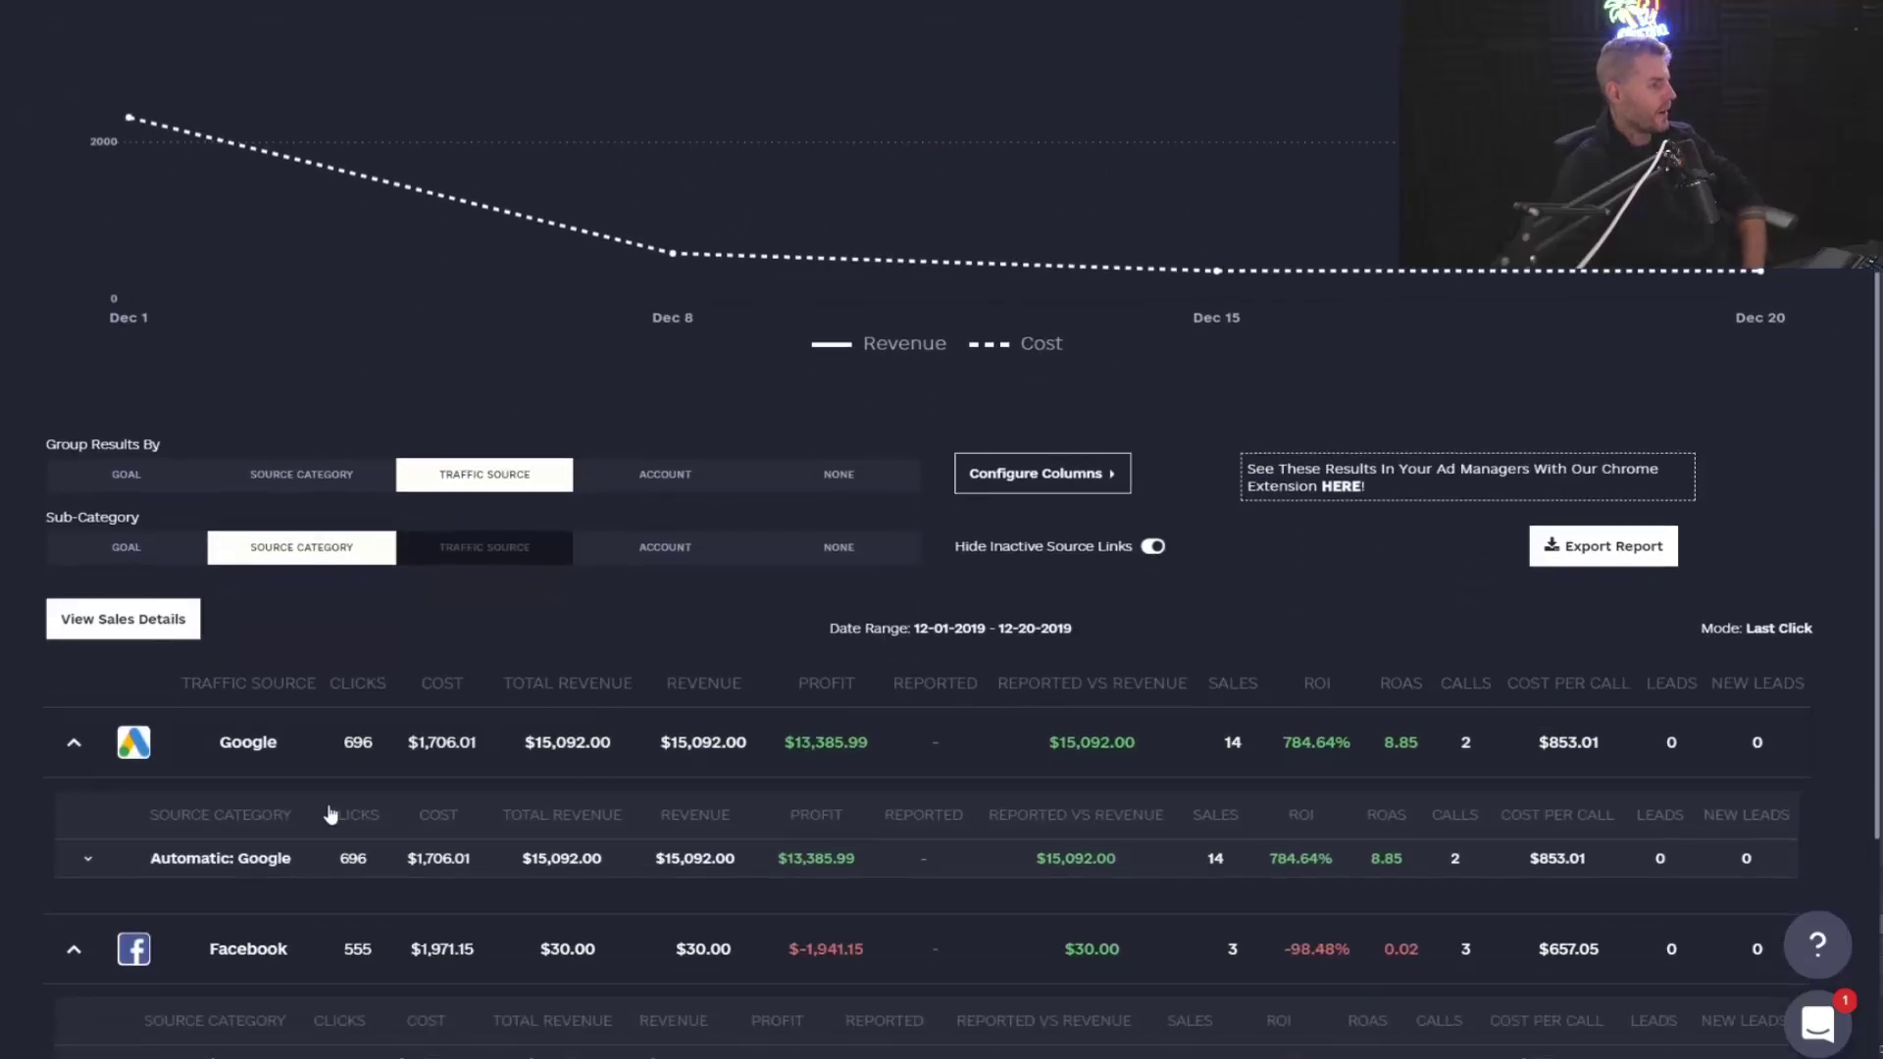
scroll(348, 669, up, 4)
Open the report configuration and check the 12/01/2019–12/20/2019 date range
click(956, 169)
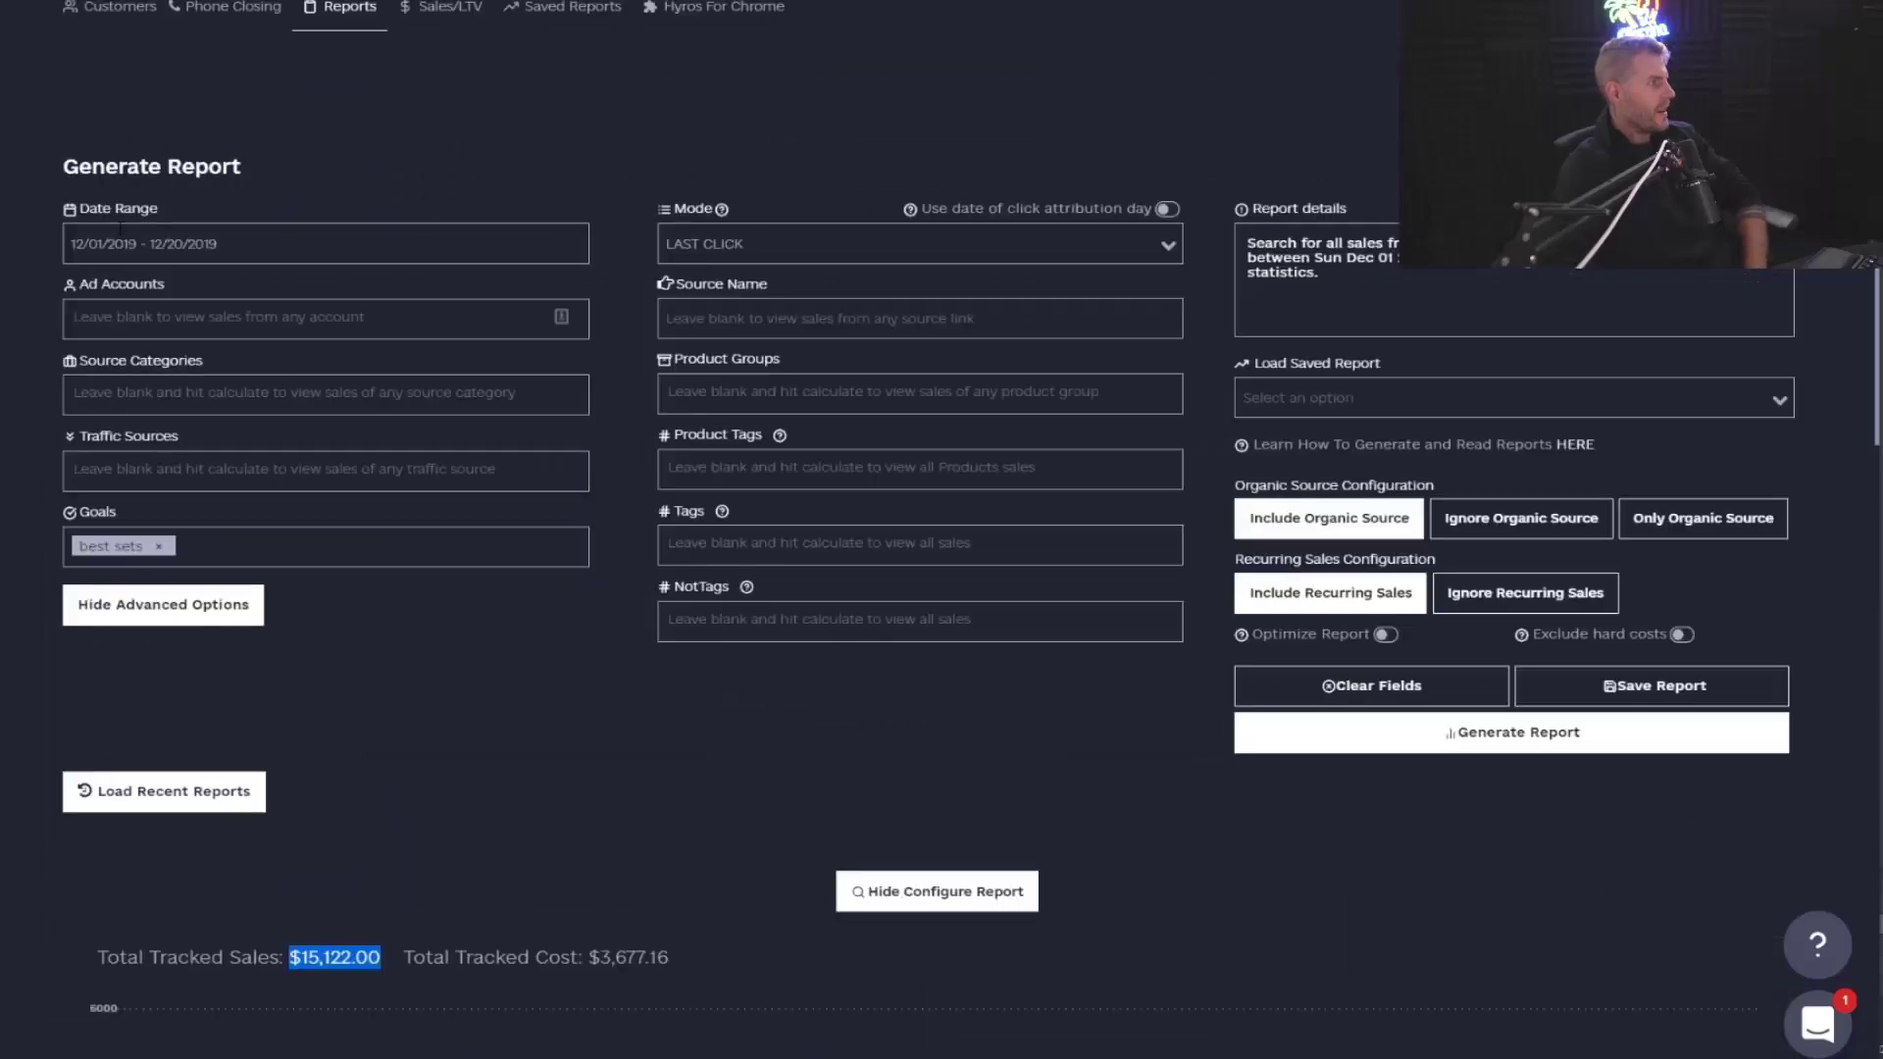
drag(71, 244, 140, 243)
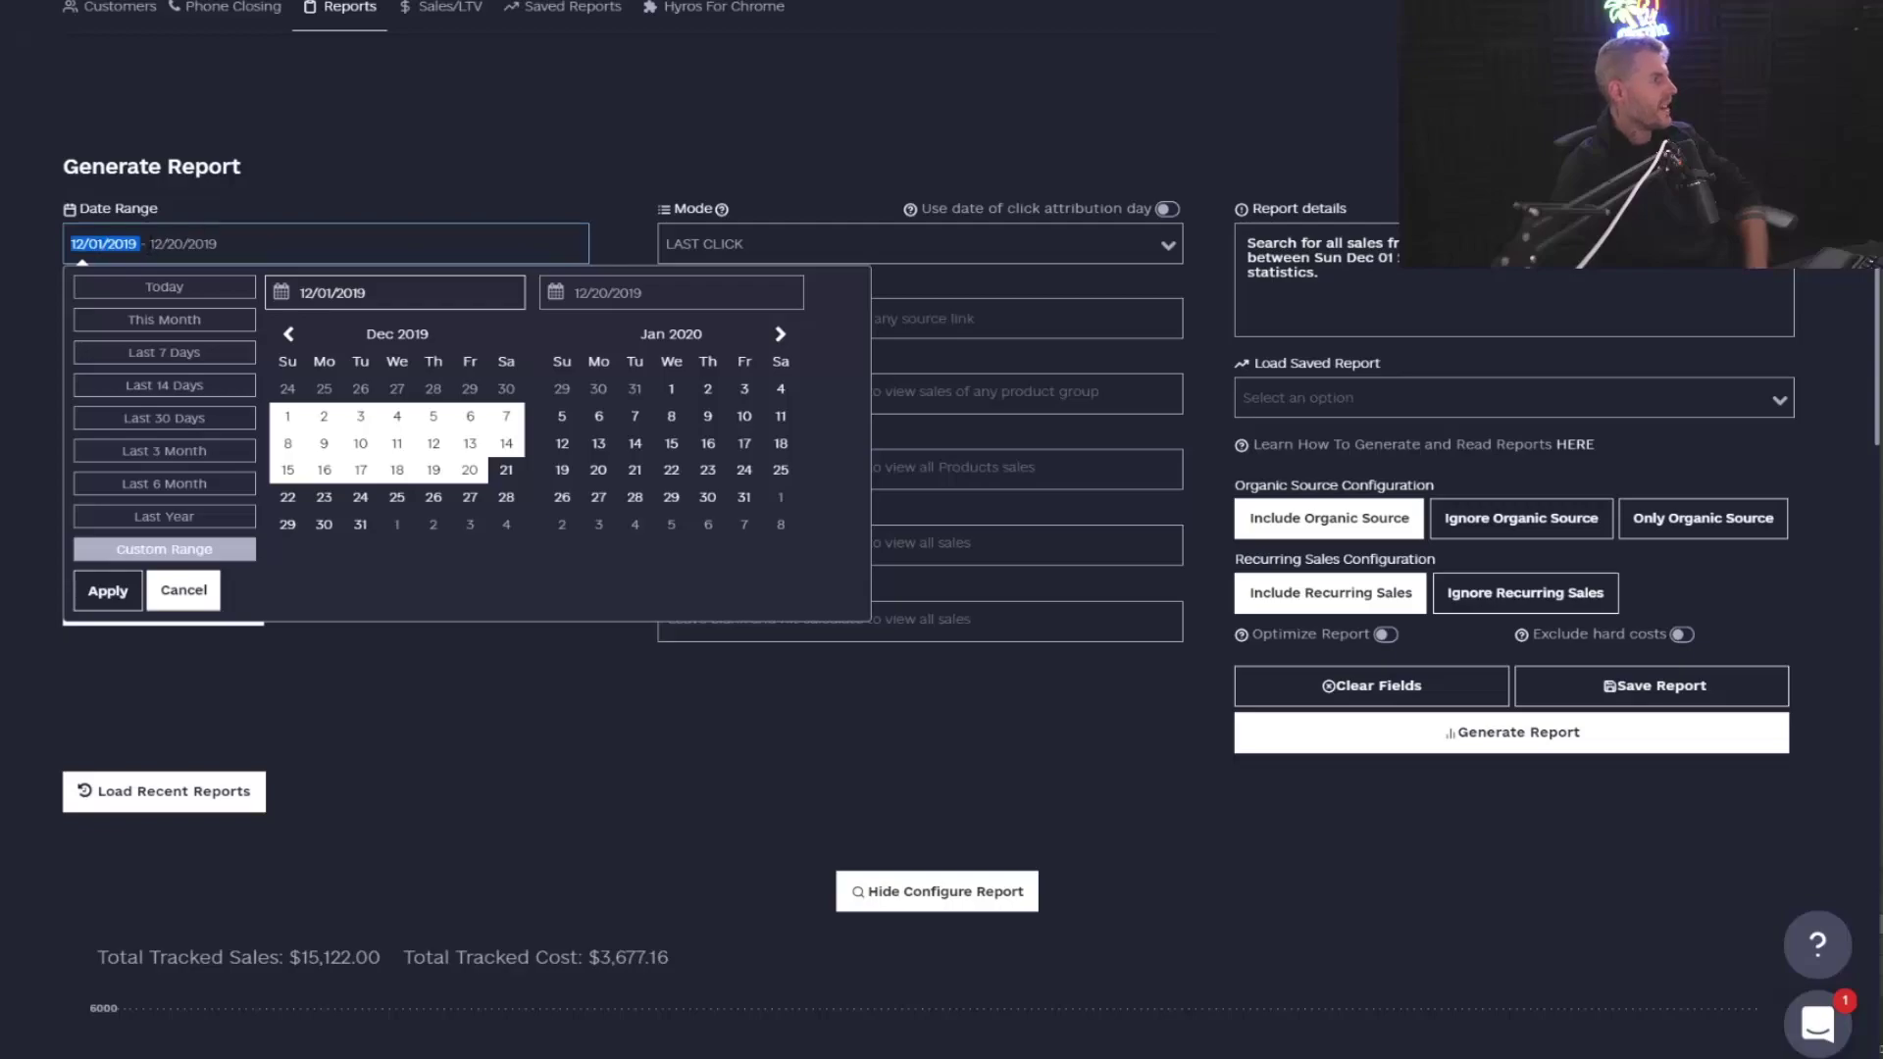
drag(149, 243, 224, 244)
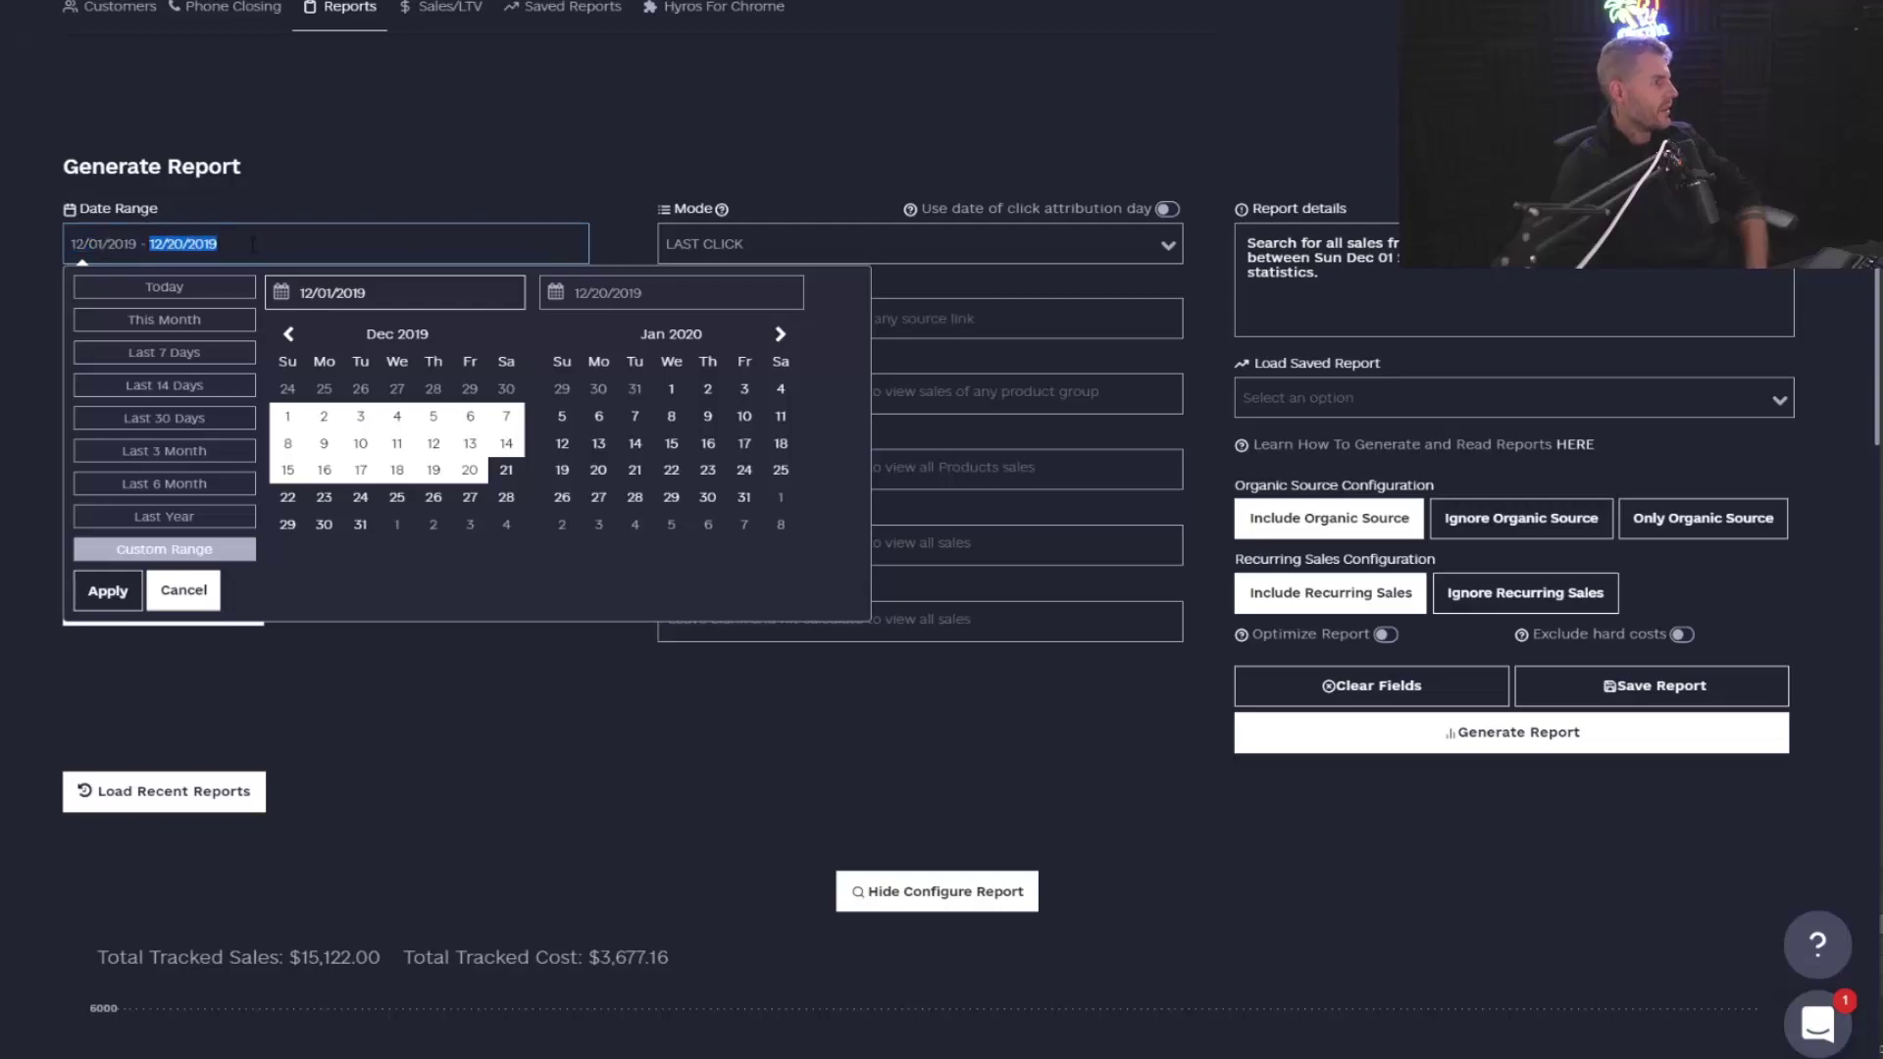
click(647, 169)
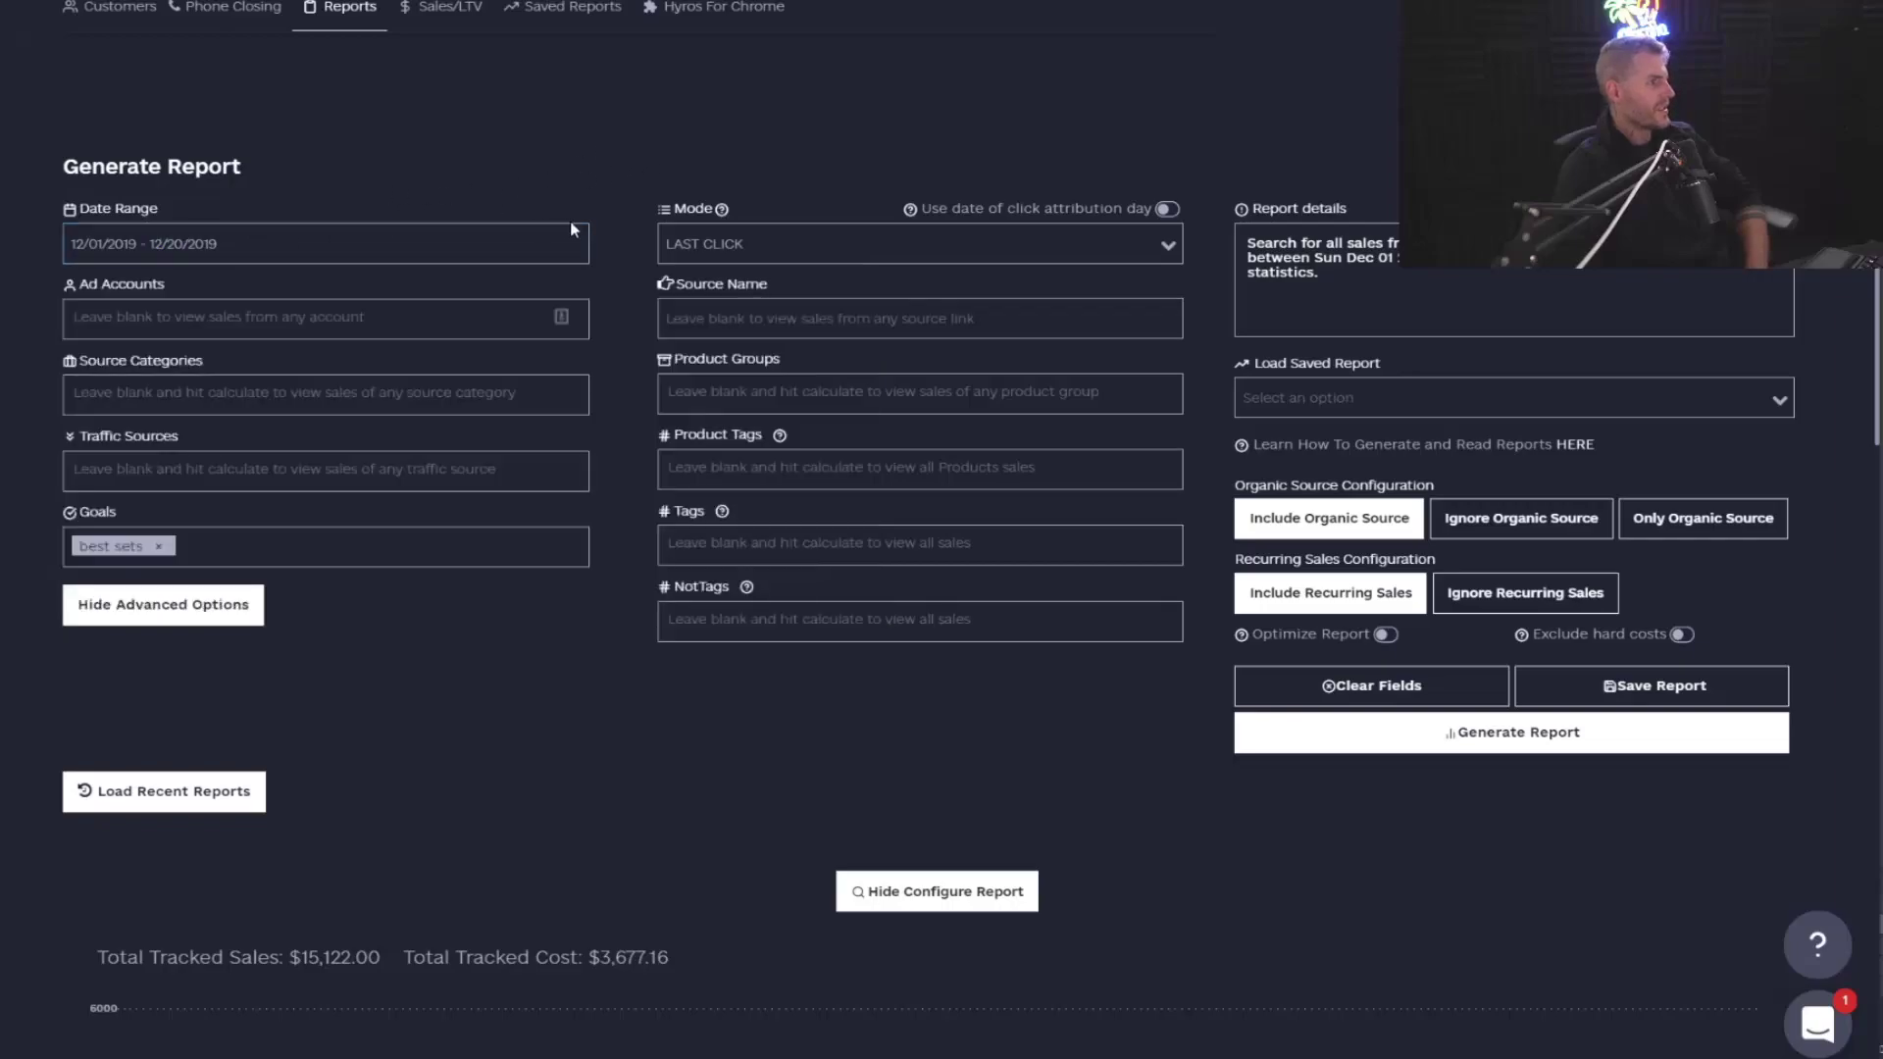
scroll(652, 432, down, 2)
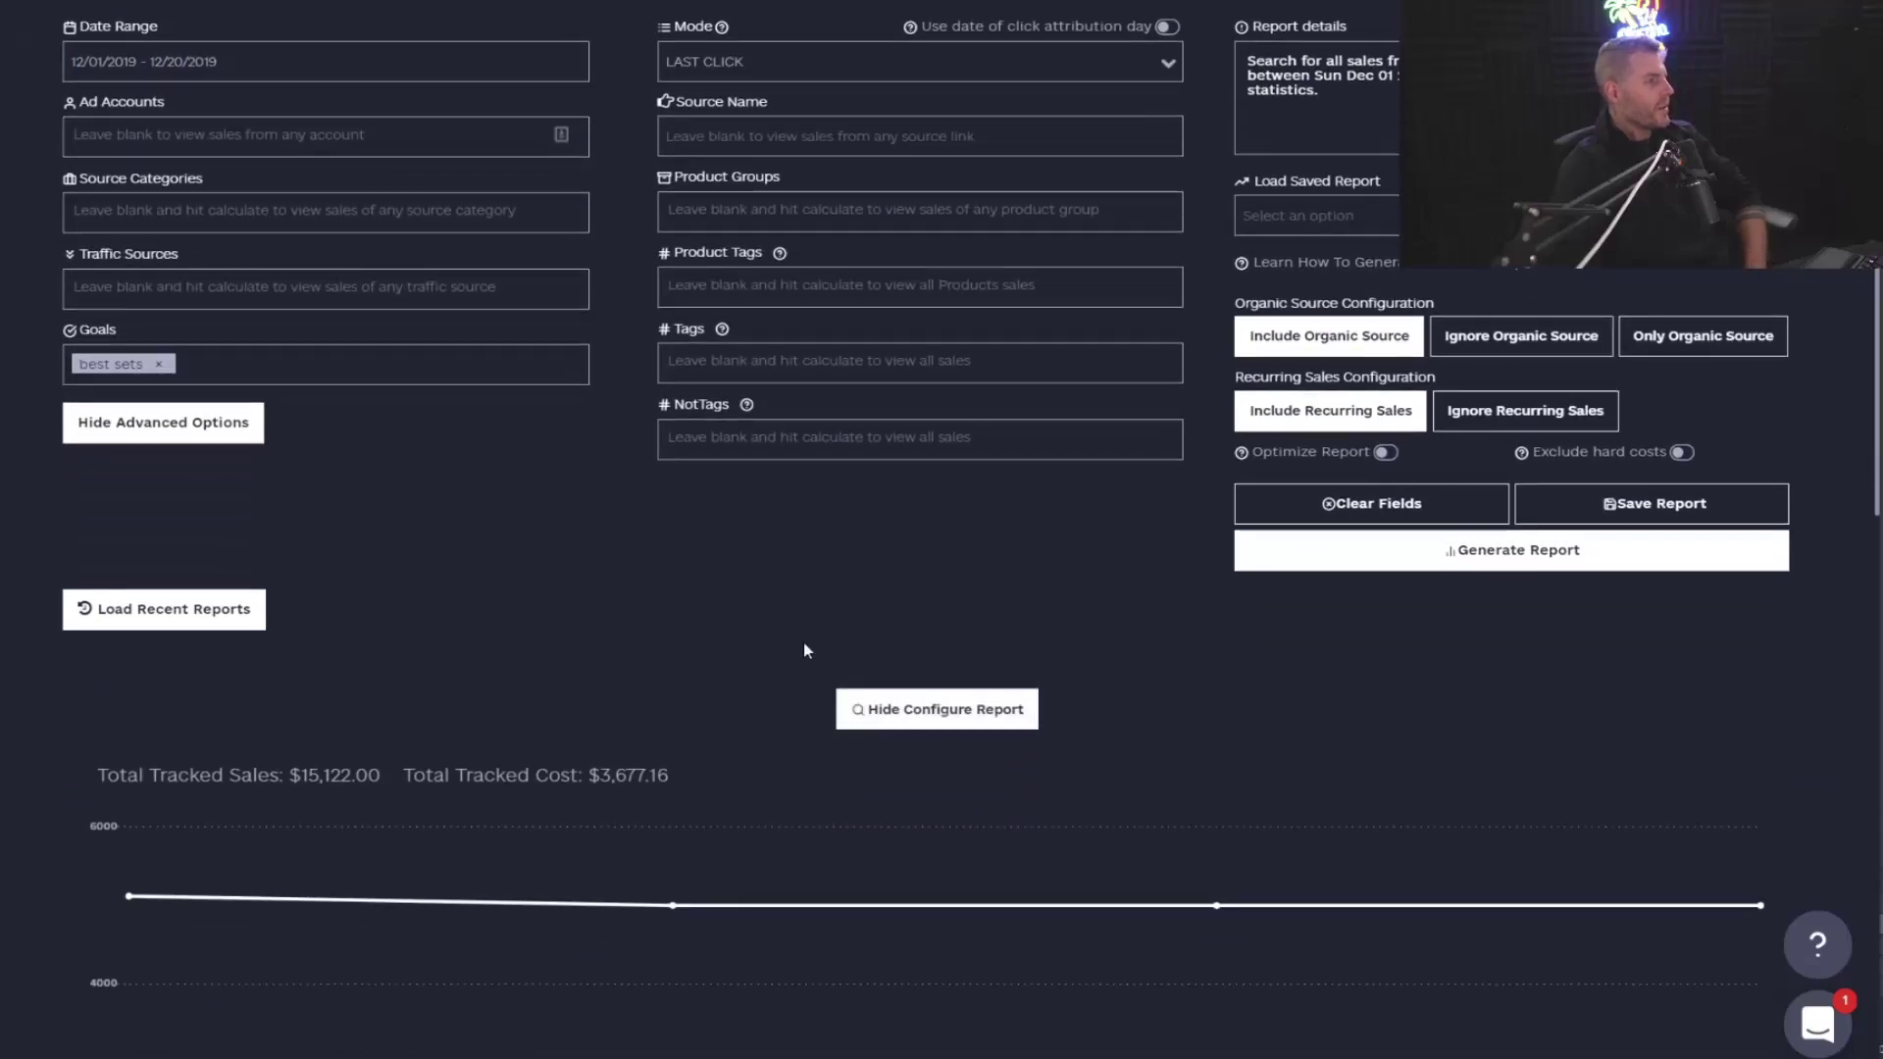
scroll(656, 636, up, 2)
Remove the 'best sets' goal filter and switch the report mode to LTV
click(162, 554)
click(159, 548)
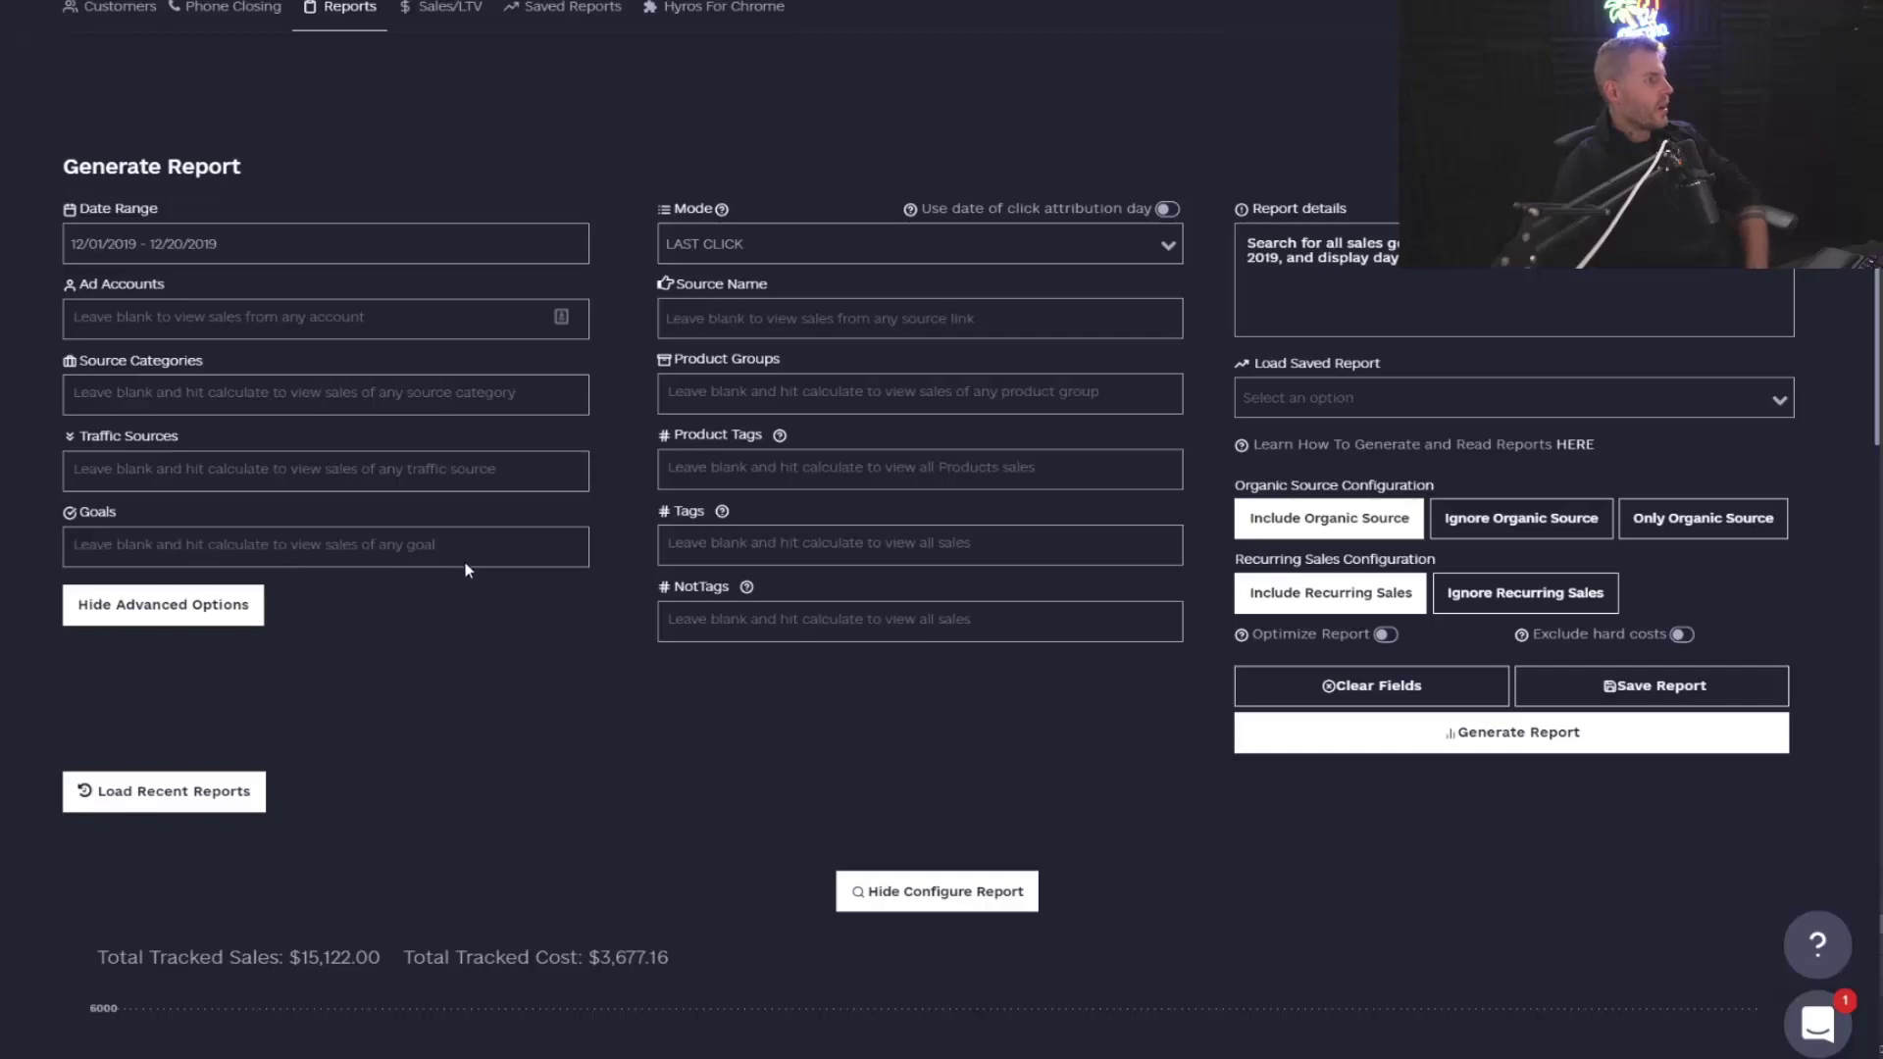
click(790, 255)
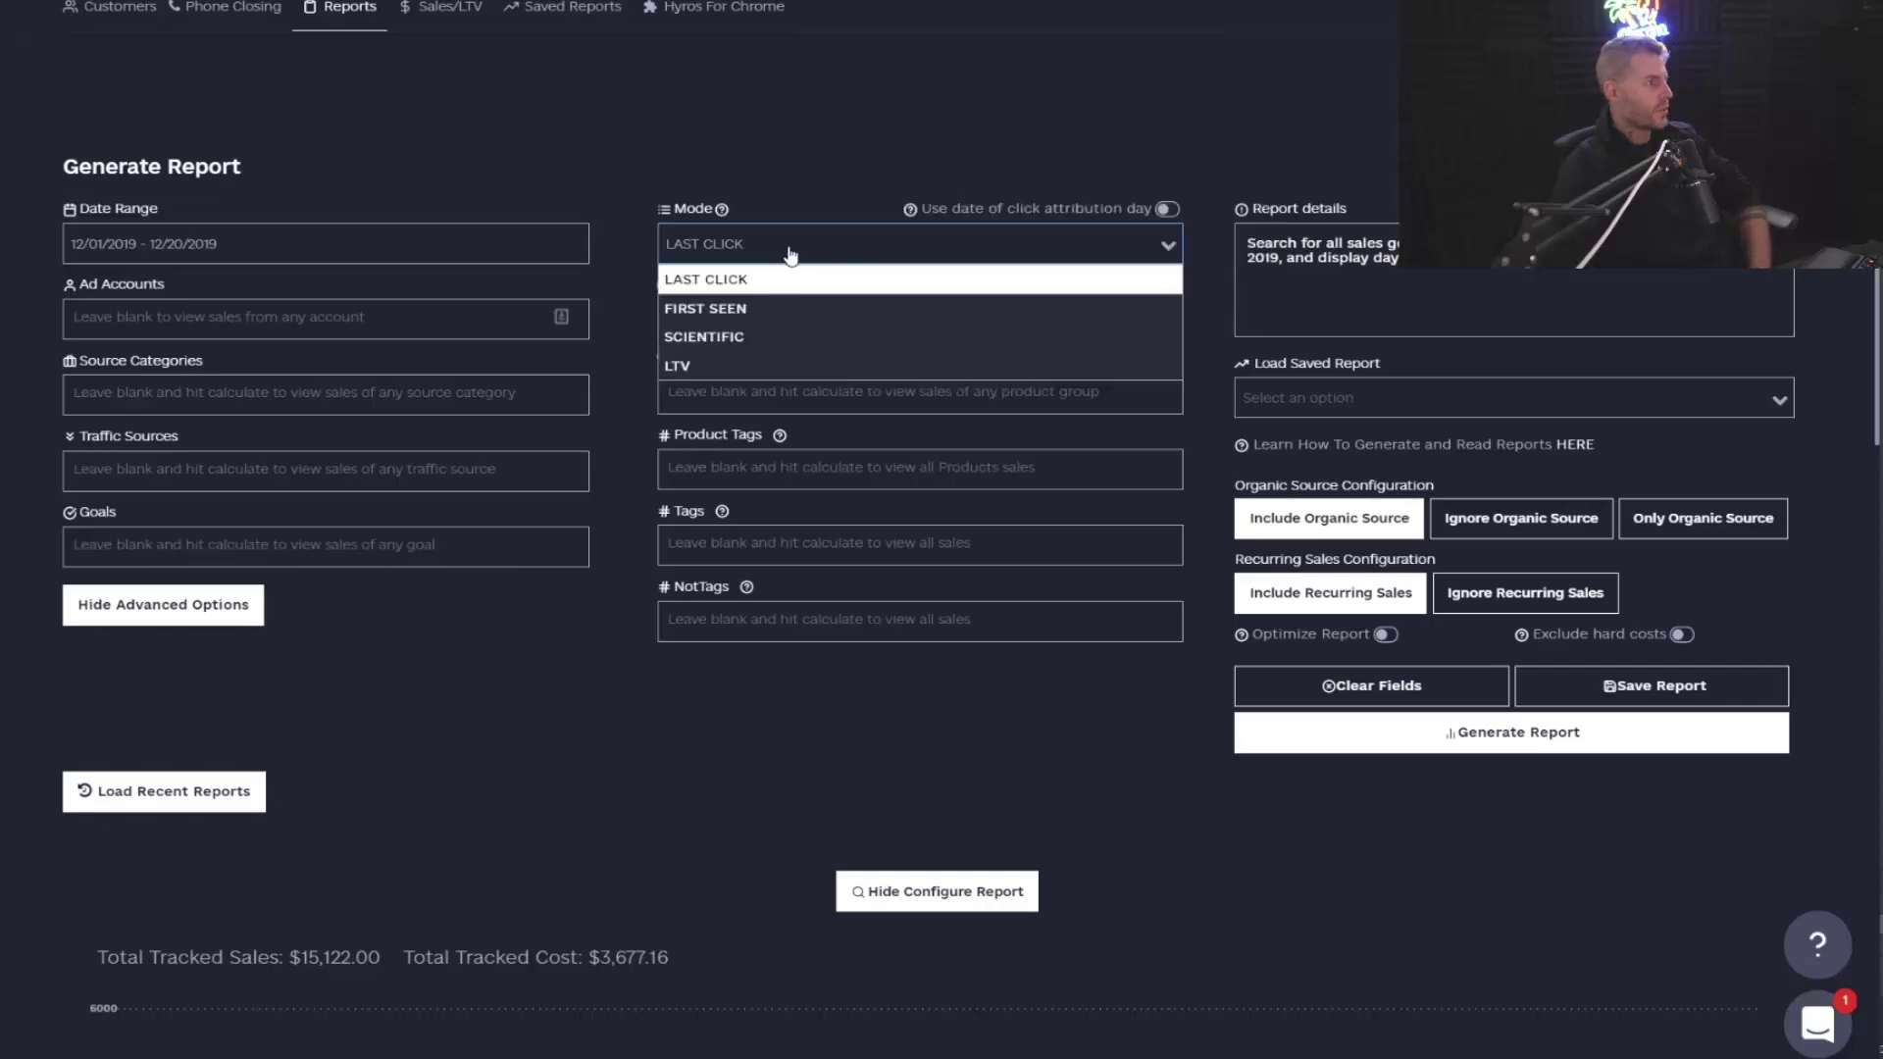
click(758, 366)
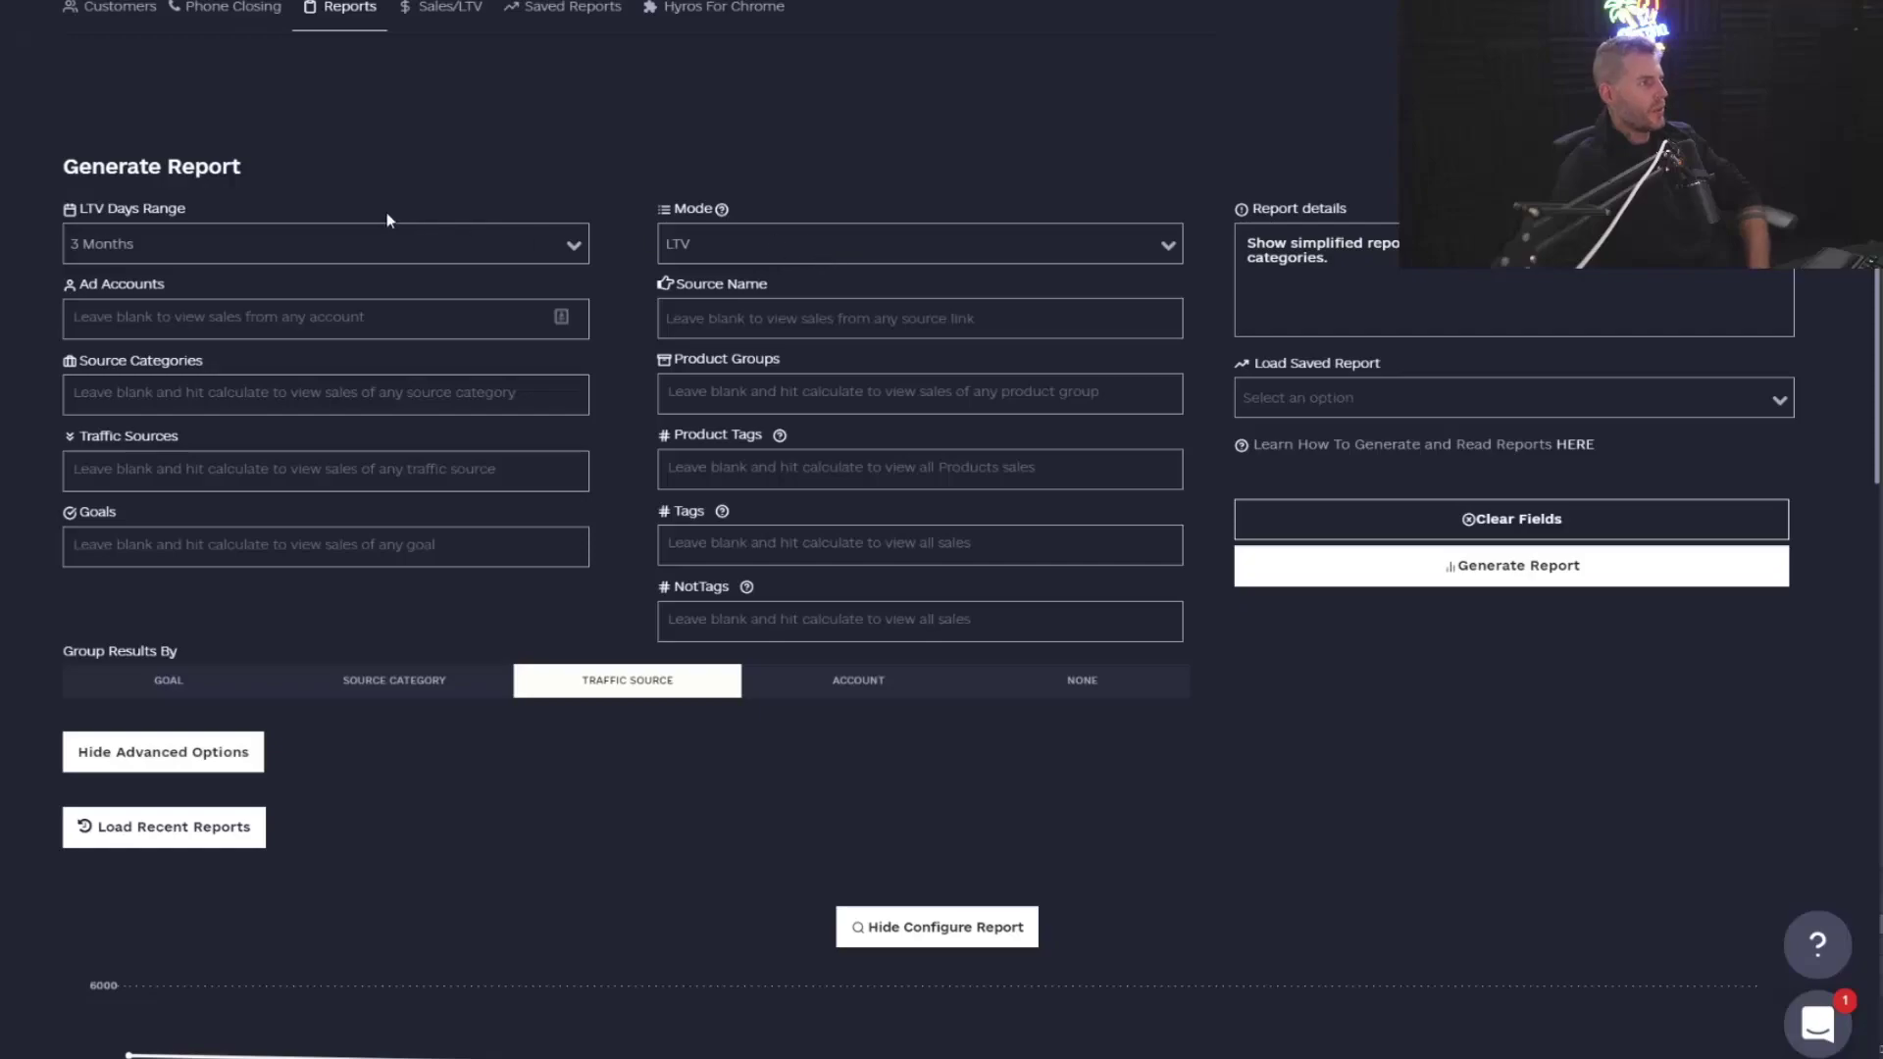
Generate the 3-month LTV report and scroll to the per-source table, General leading at $951.28
click(1451, 577)
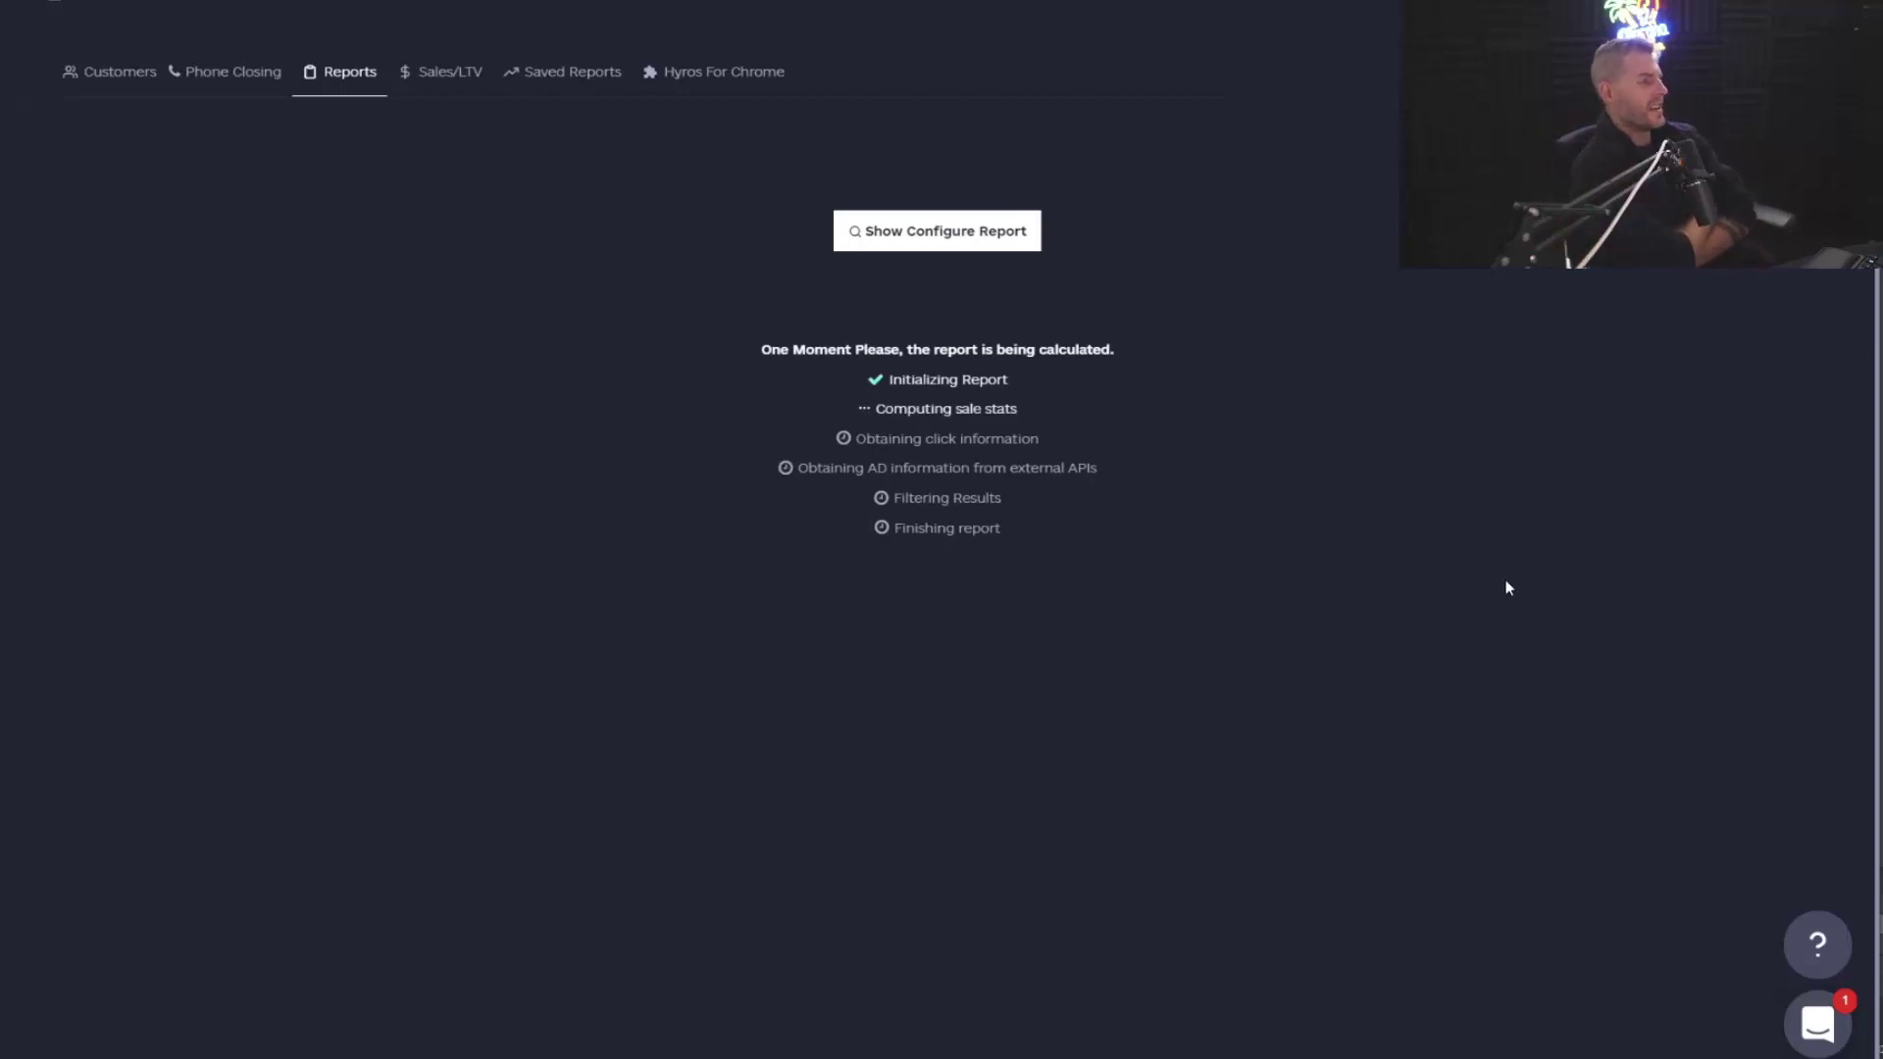
scroll(745, 727, up, 3)
scroll(784, 687, up, 2)
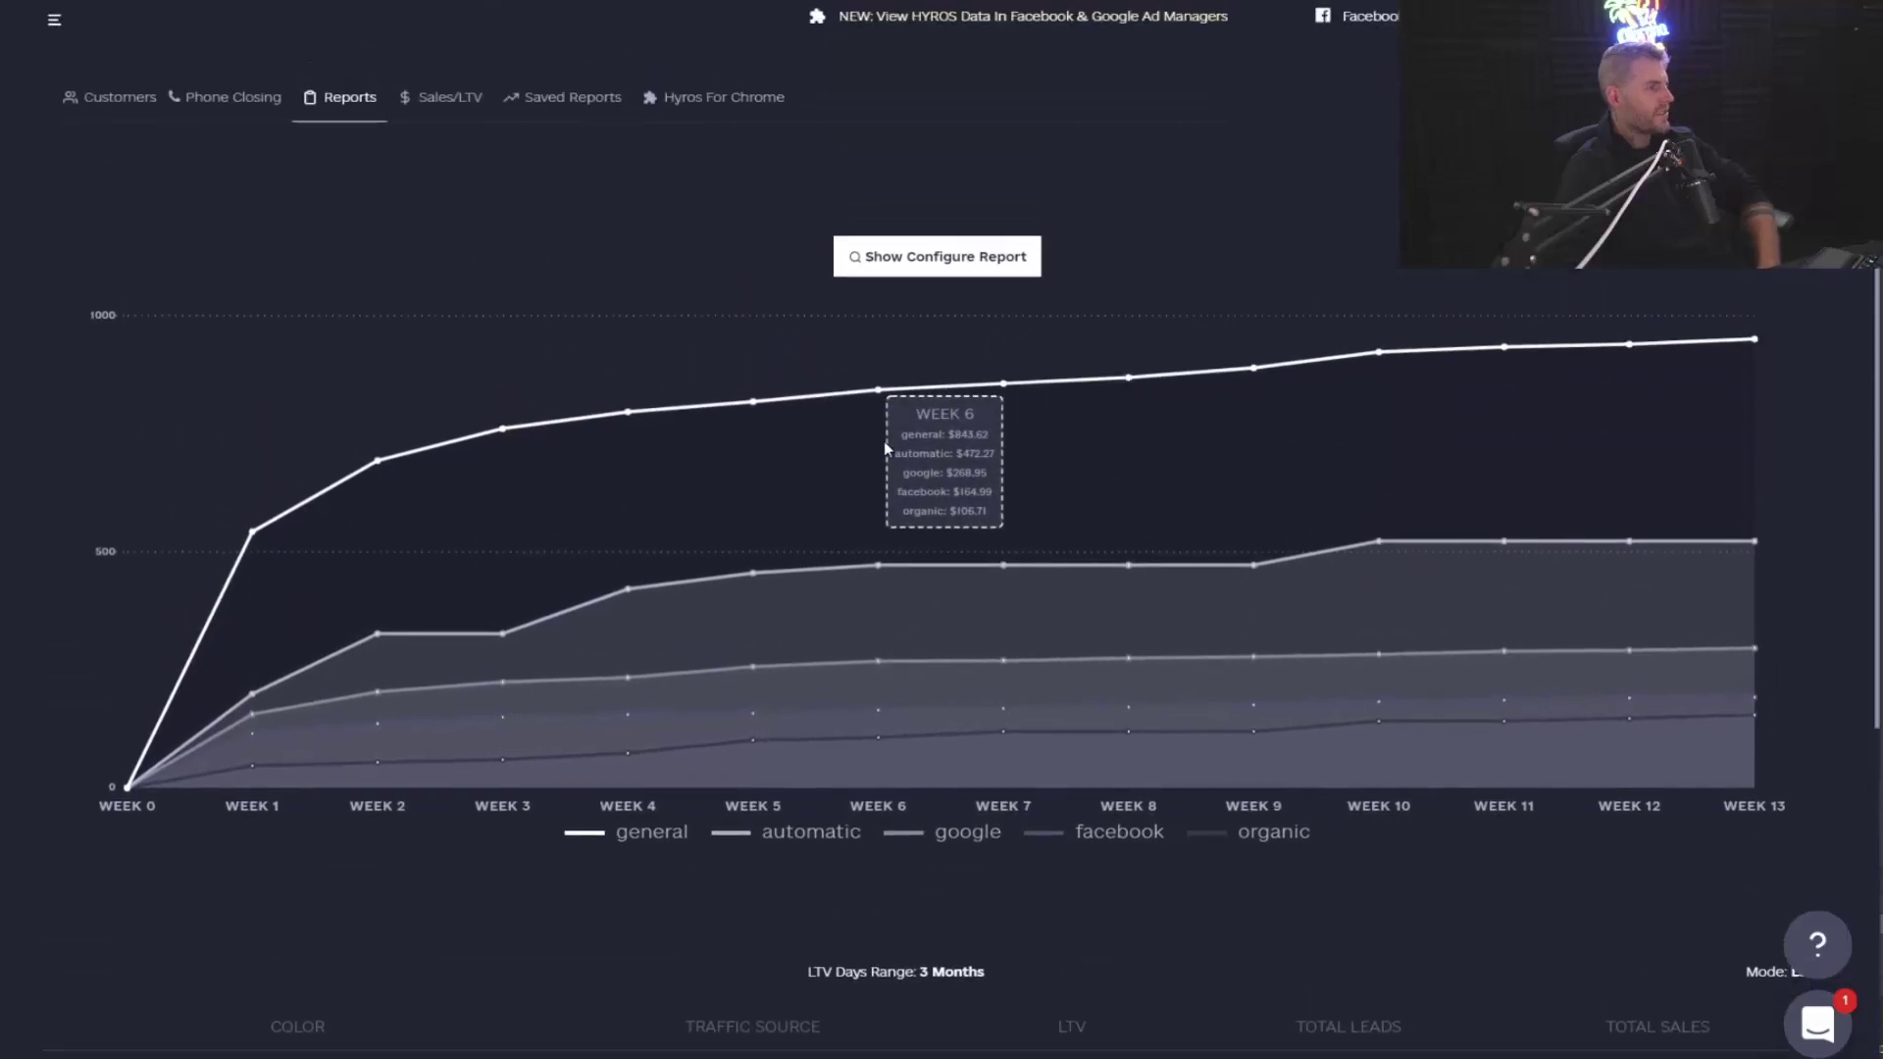
scroll(1192, 237, down, 2)
scroll(870, 681, down, 2)
scroll(853, 621, up, 2)
scroll(931, 206, down, 1)
scroll(957, 235, down, 1)
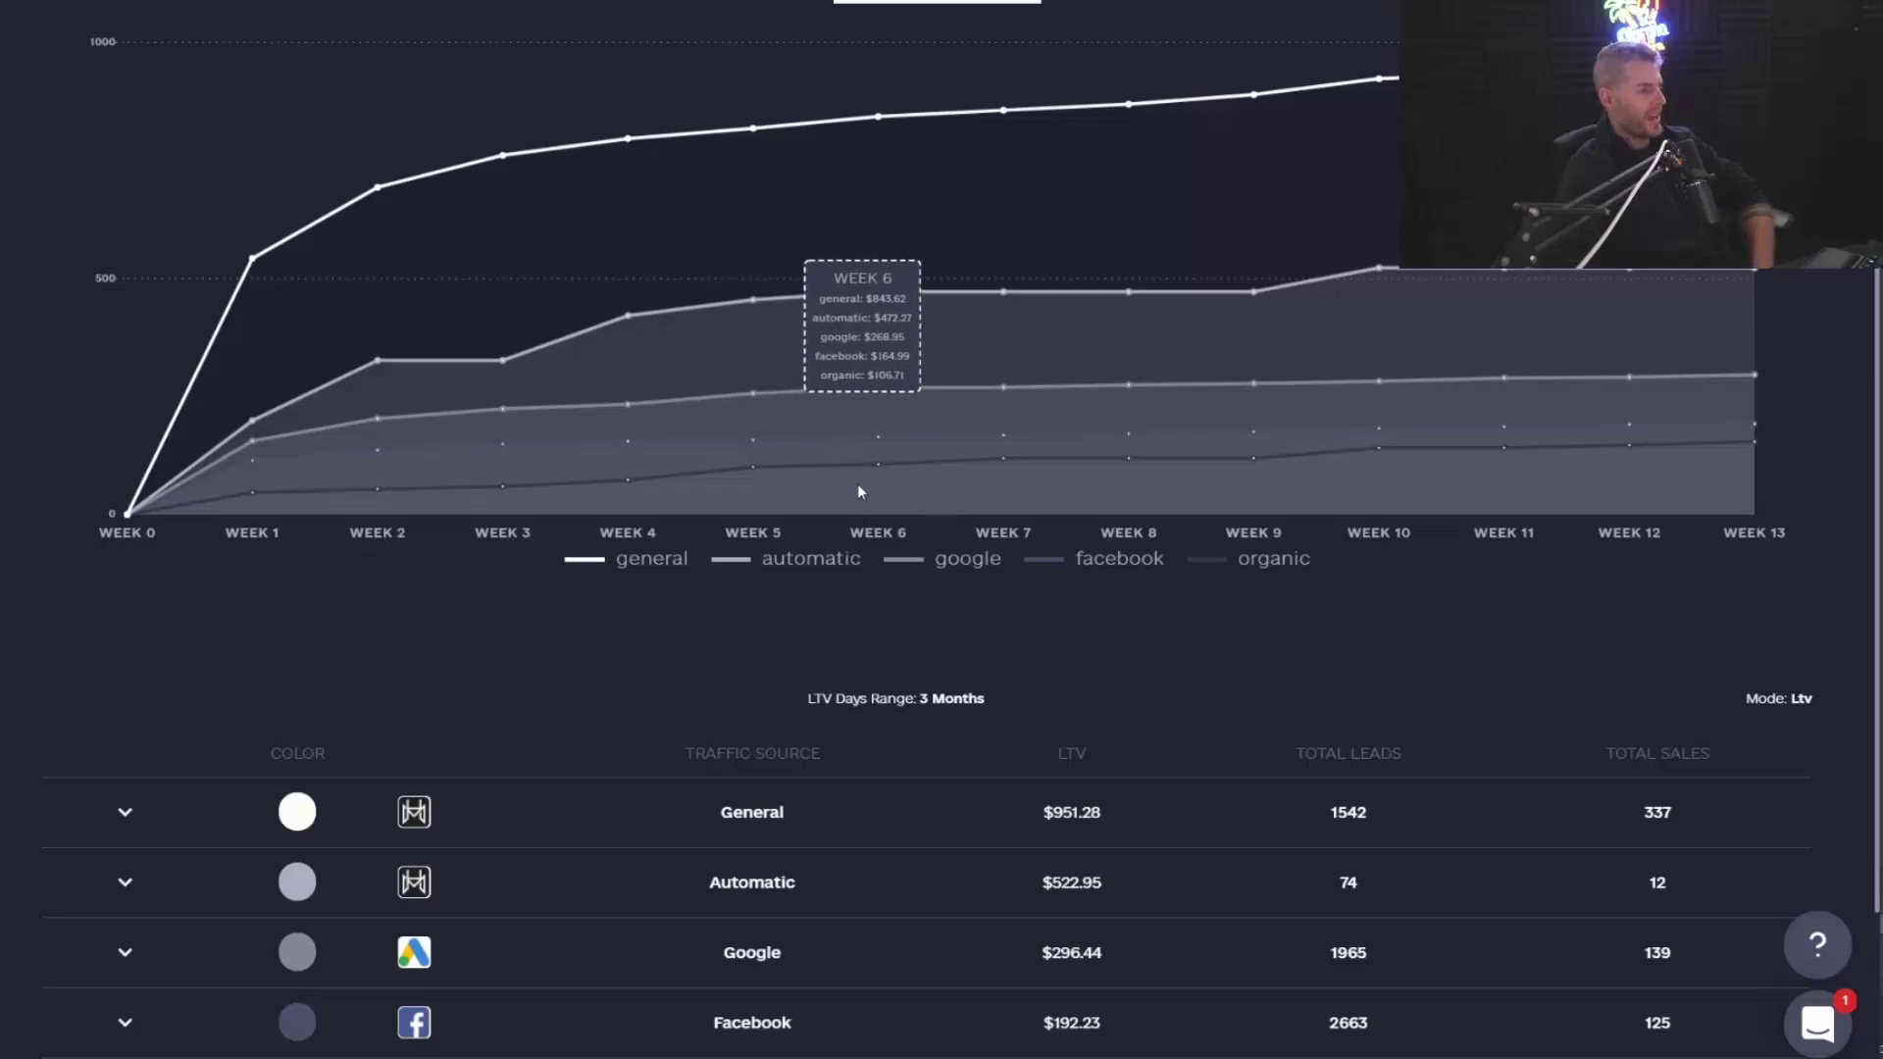
scroll(857, 491, down, 5)
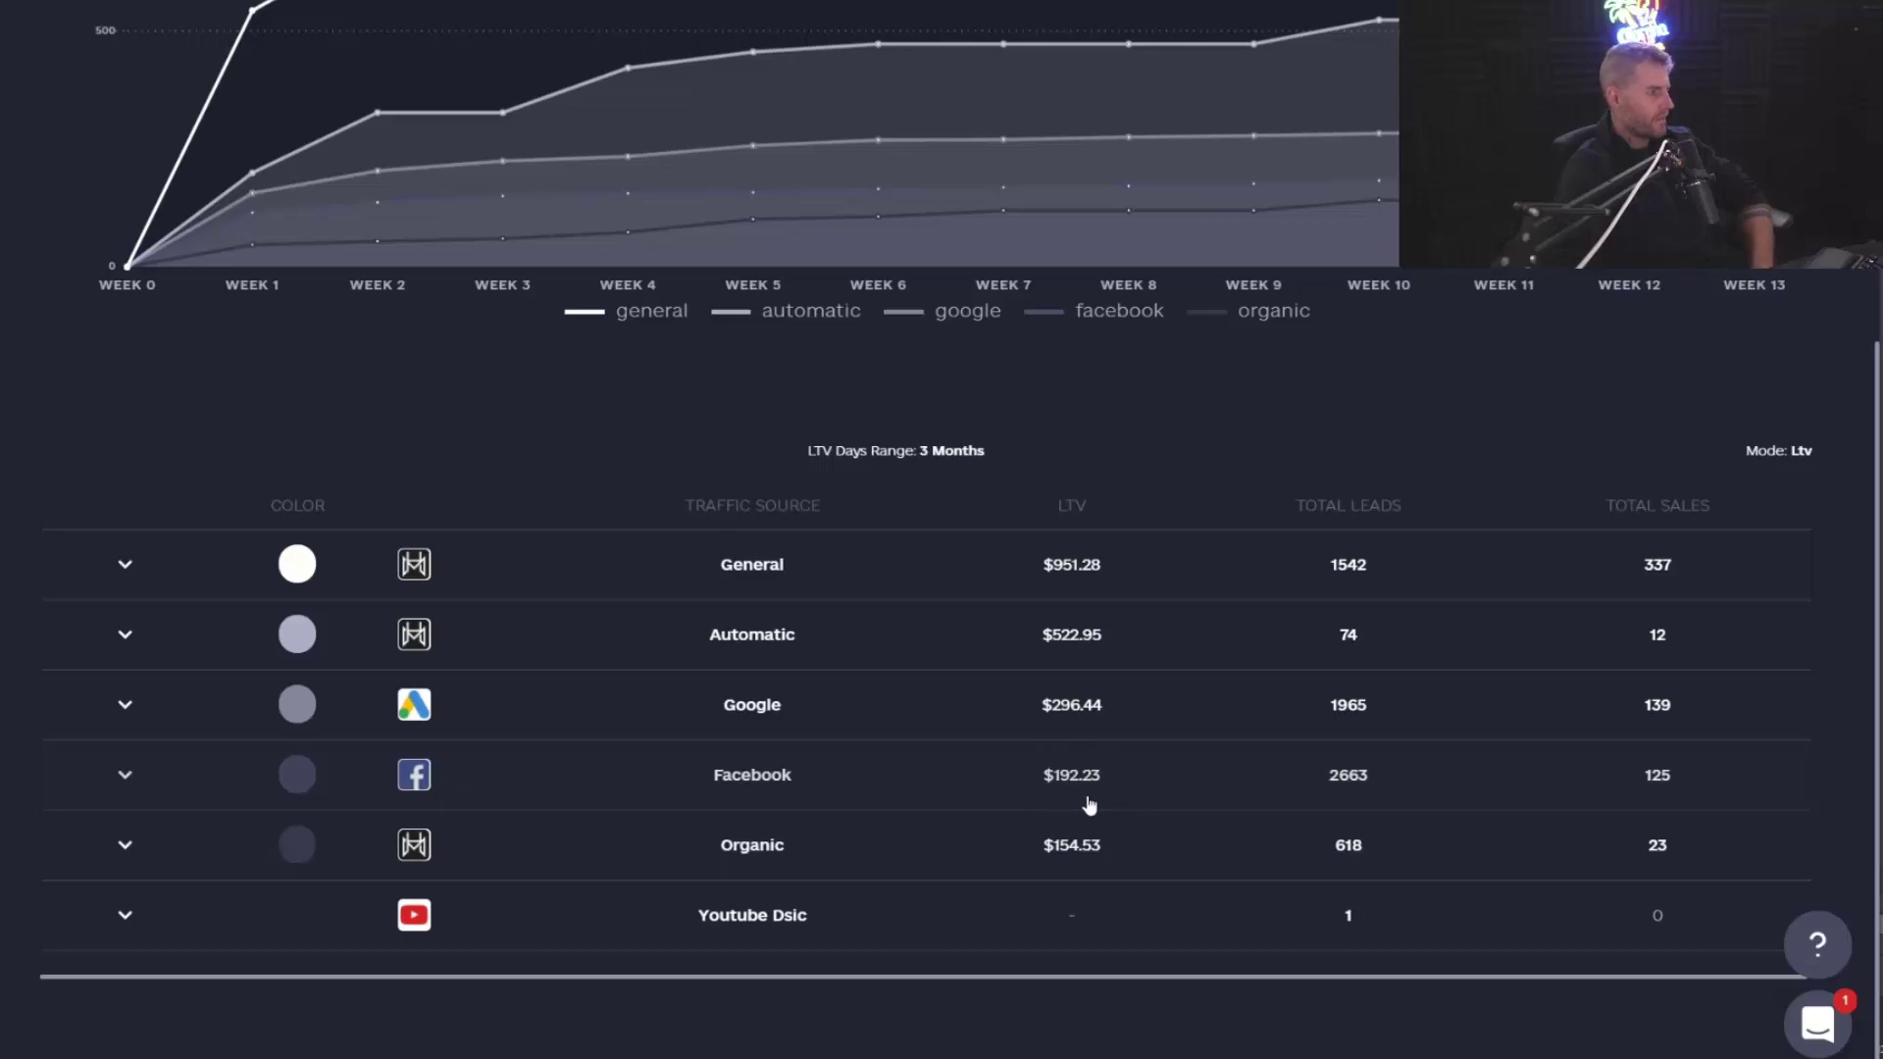
click(124, 635)
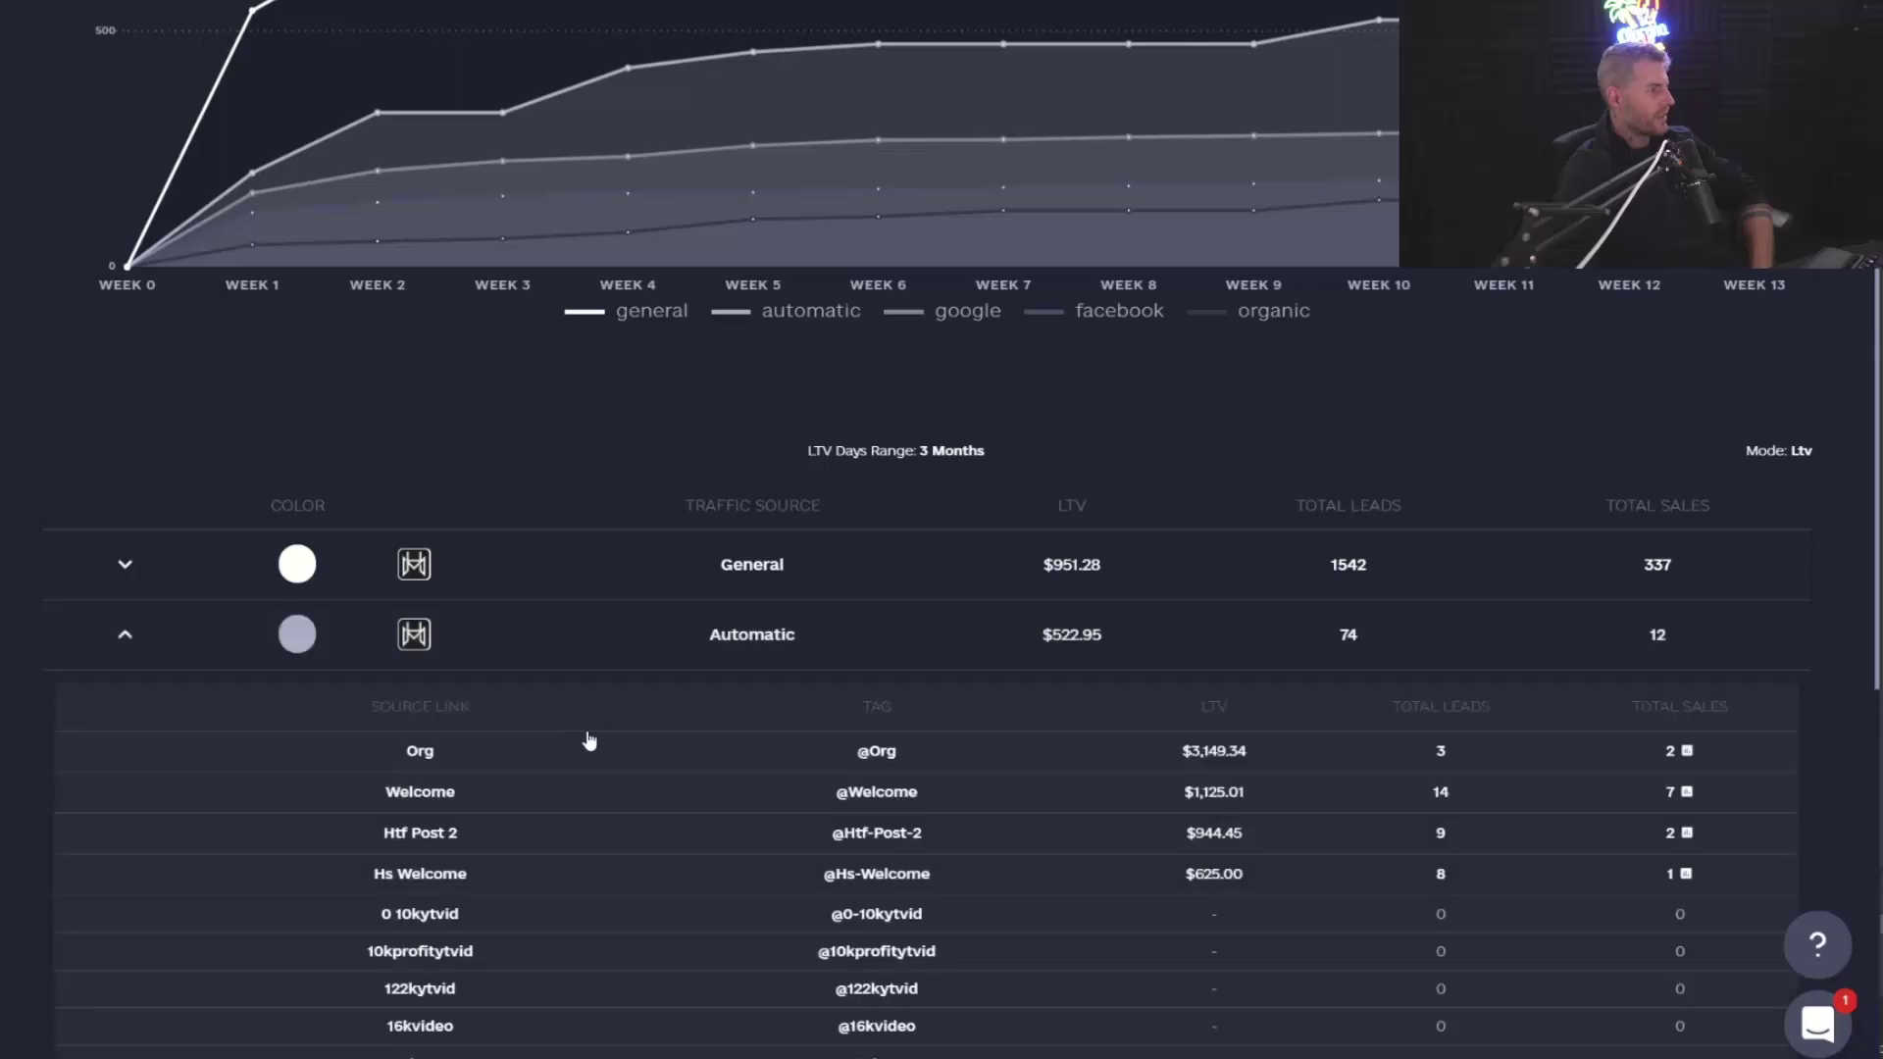
scroll(629, 731, down, 3)
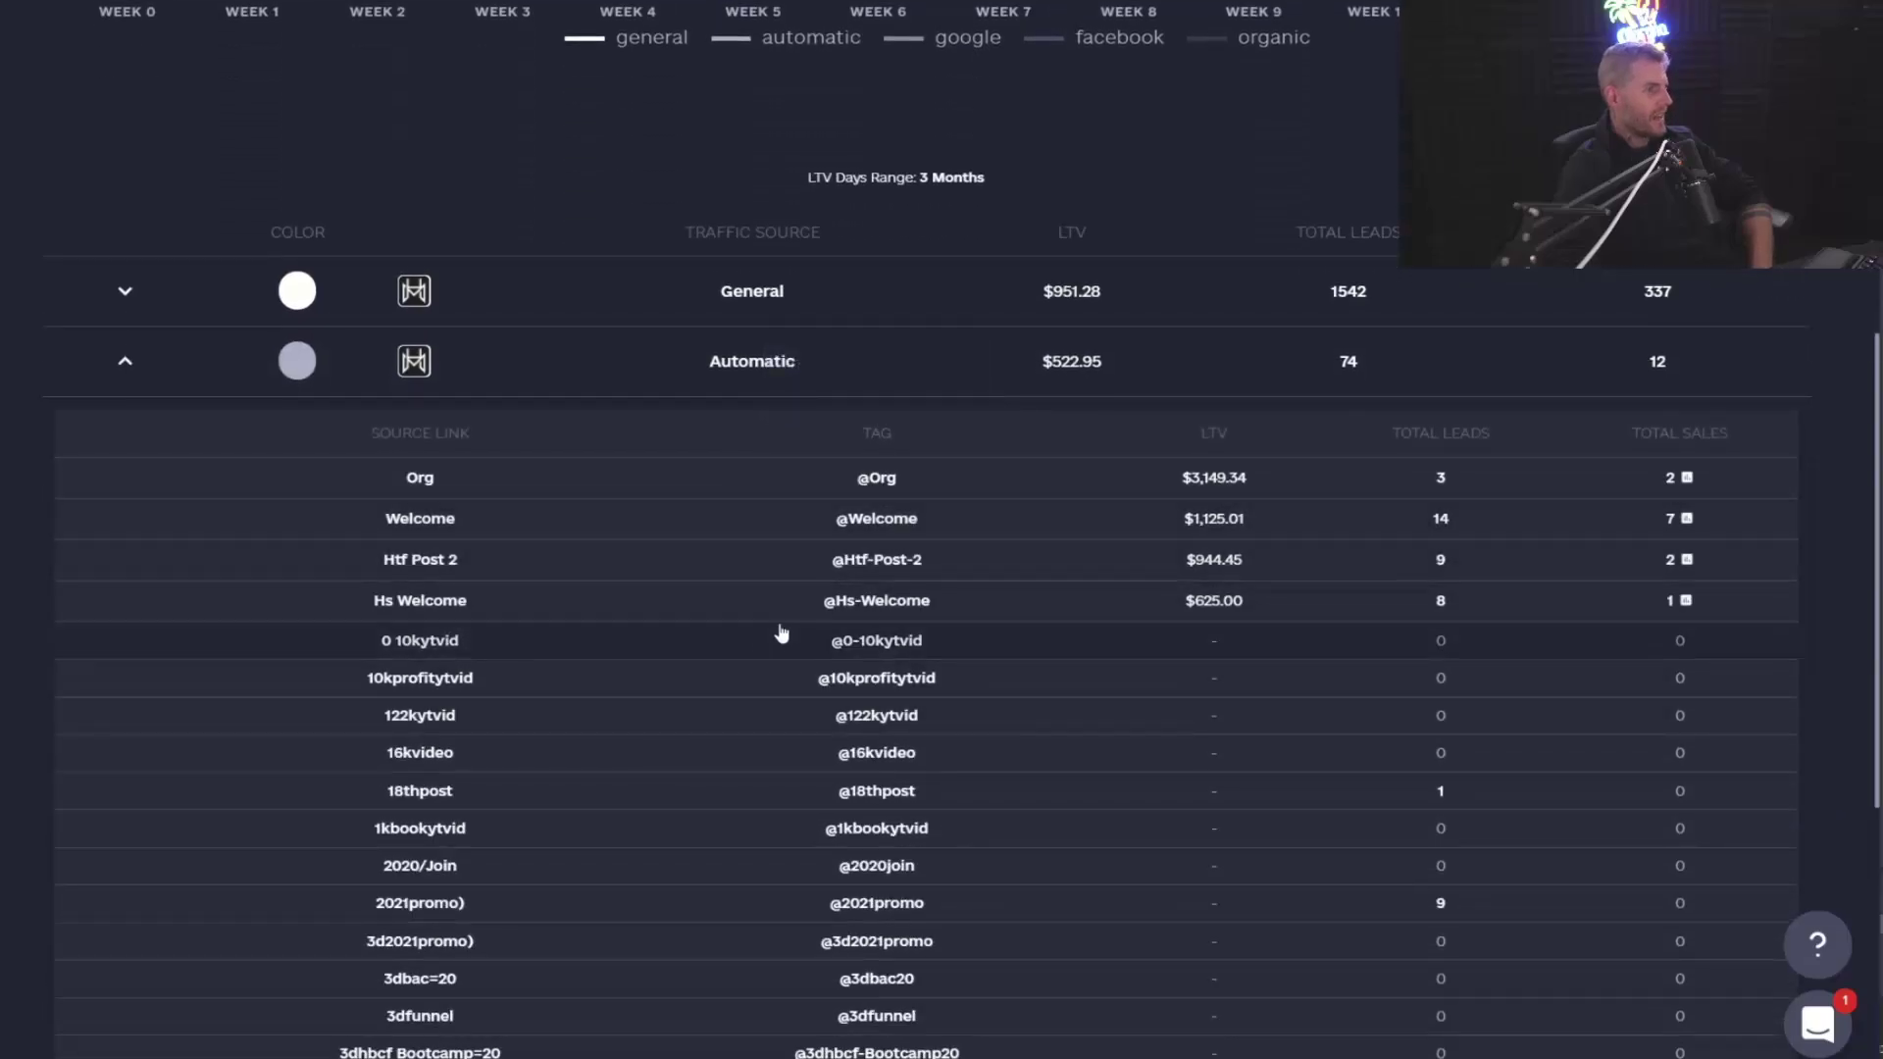
scroll(745, 922, down, 1)
scroll(909, 511, up, 2)
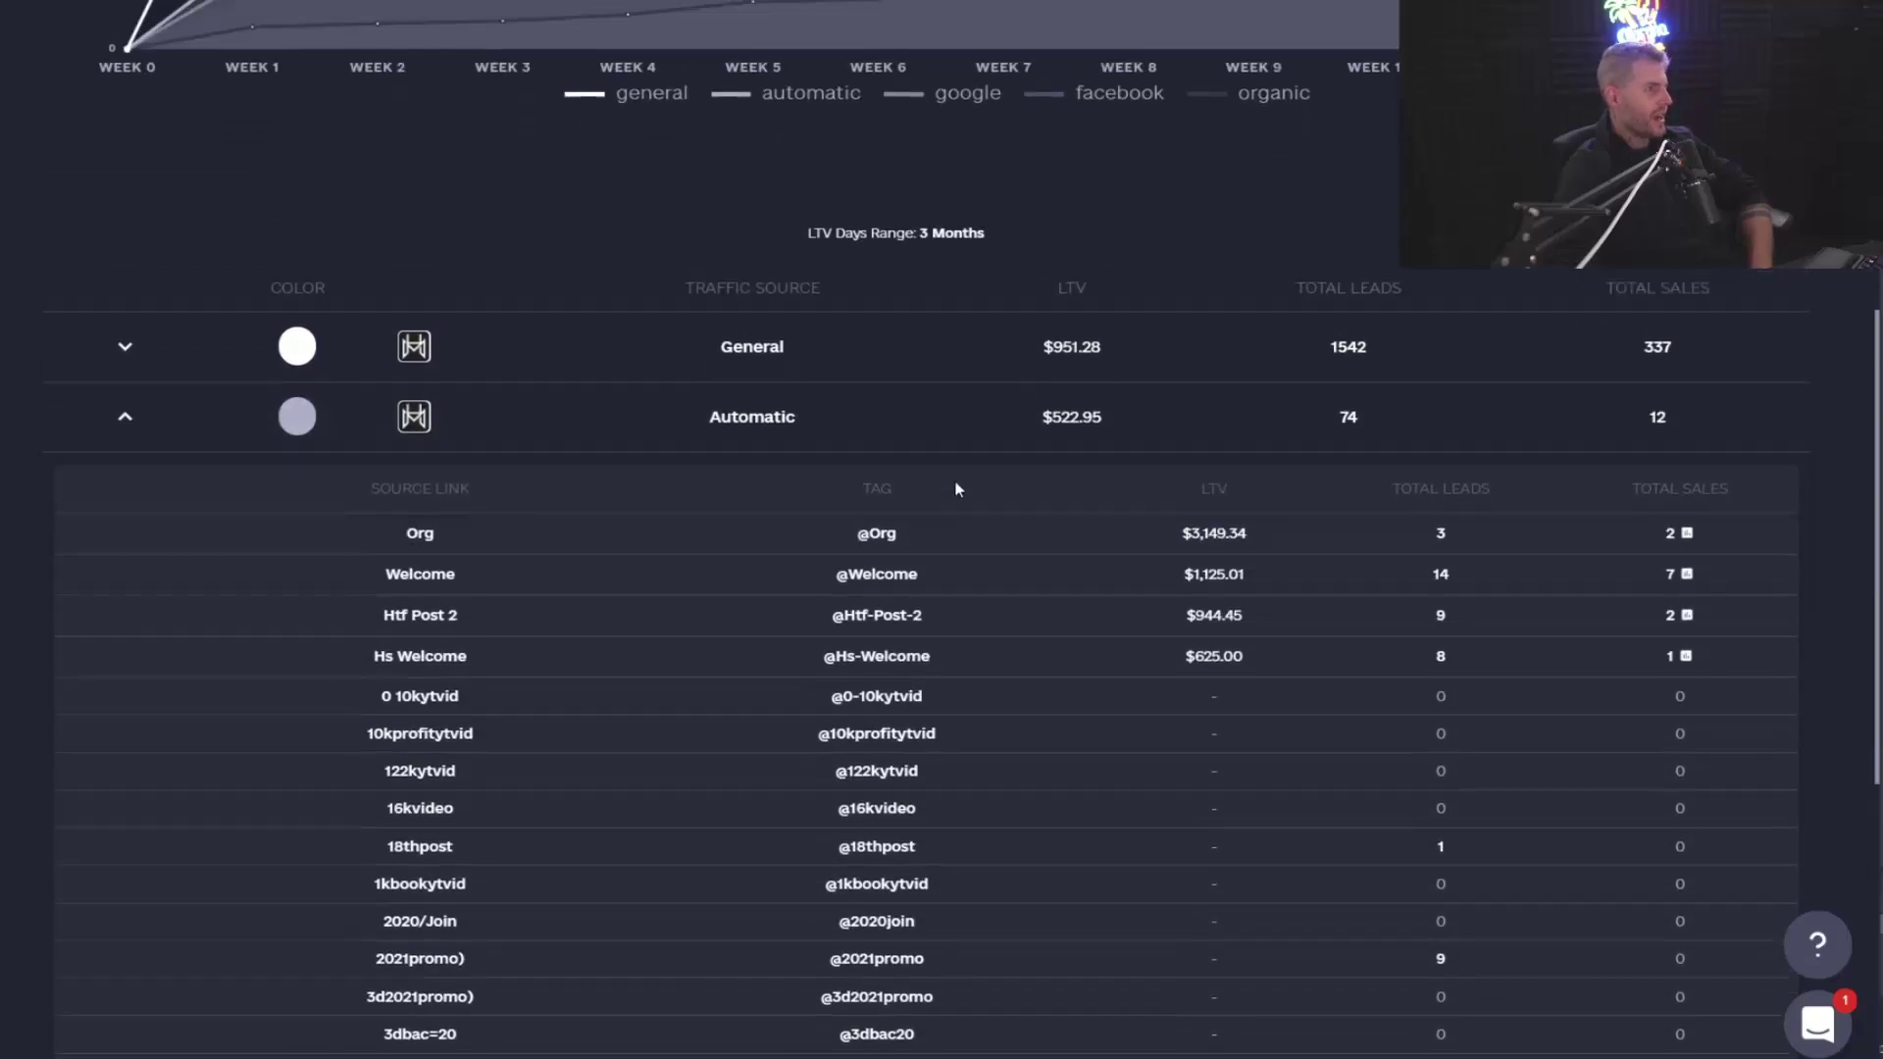
click(125, 455)
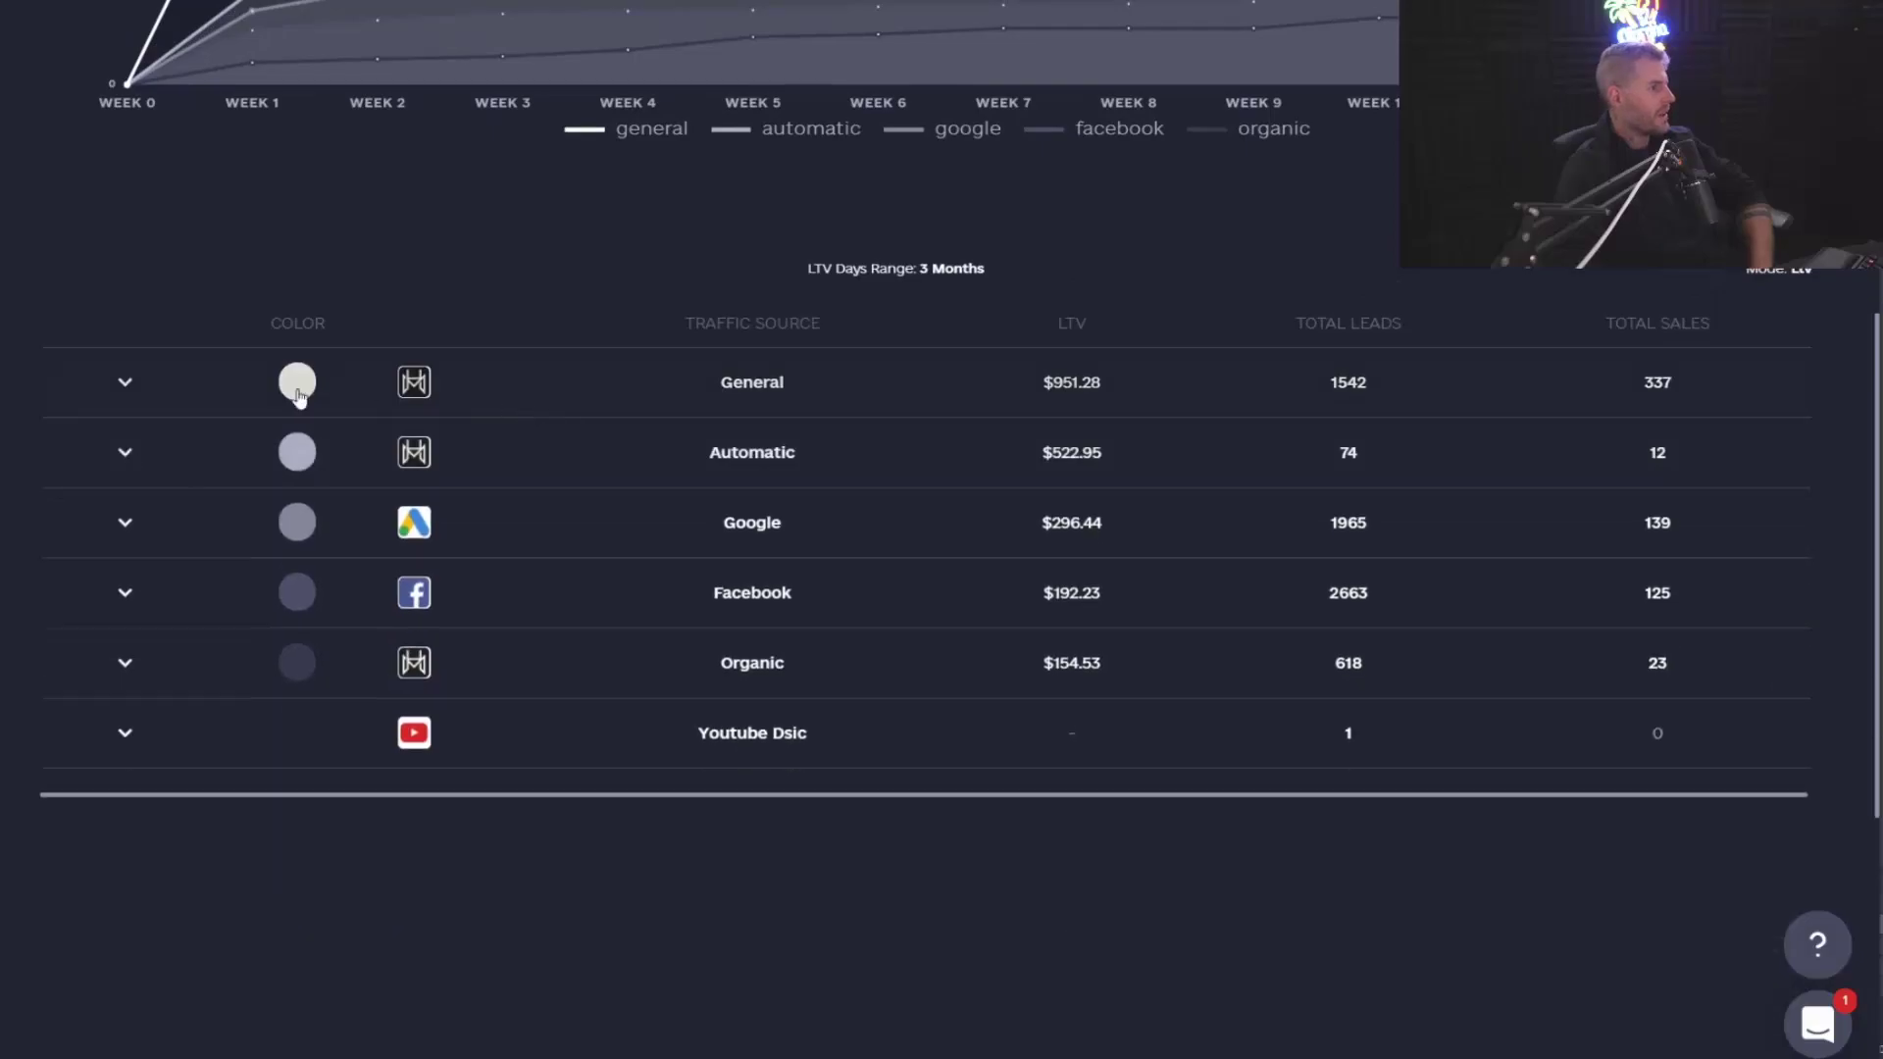
scroll(215, 395, up, 2)
click(128, 563)
scroll(172, 587, down, 2)
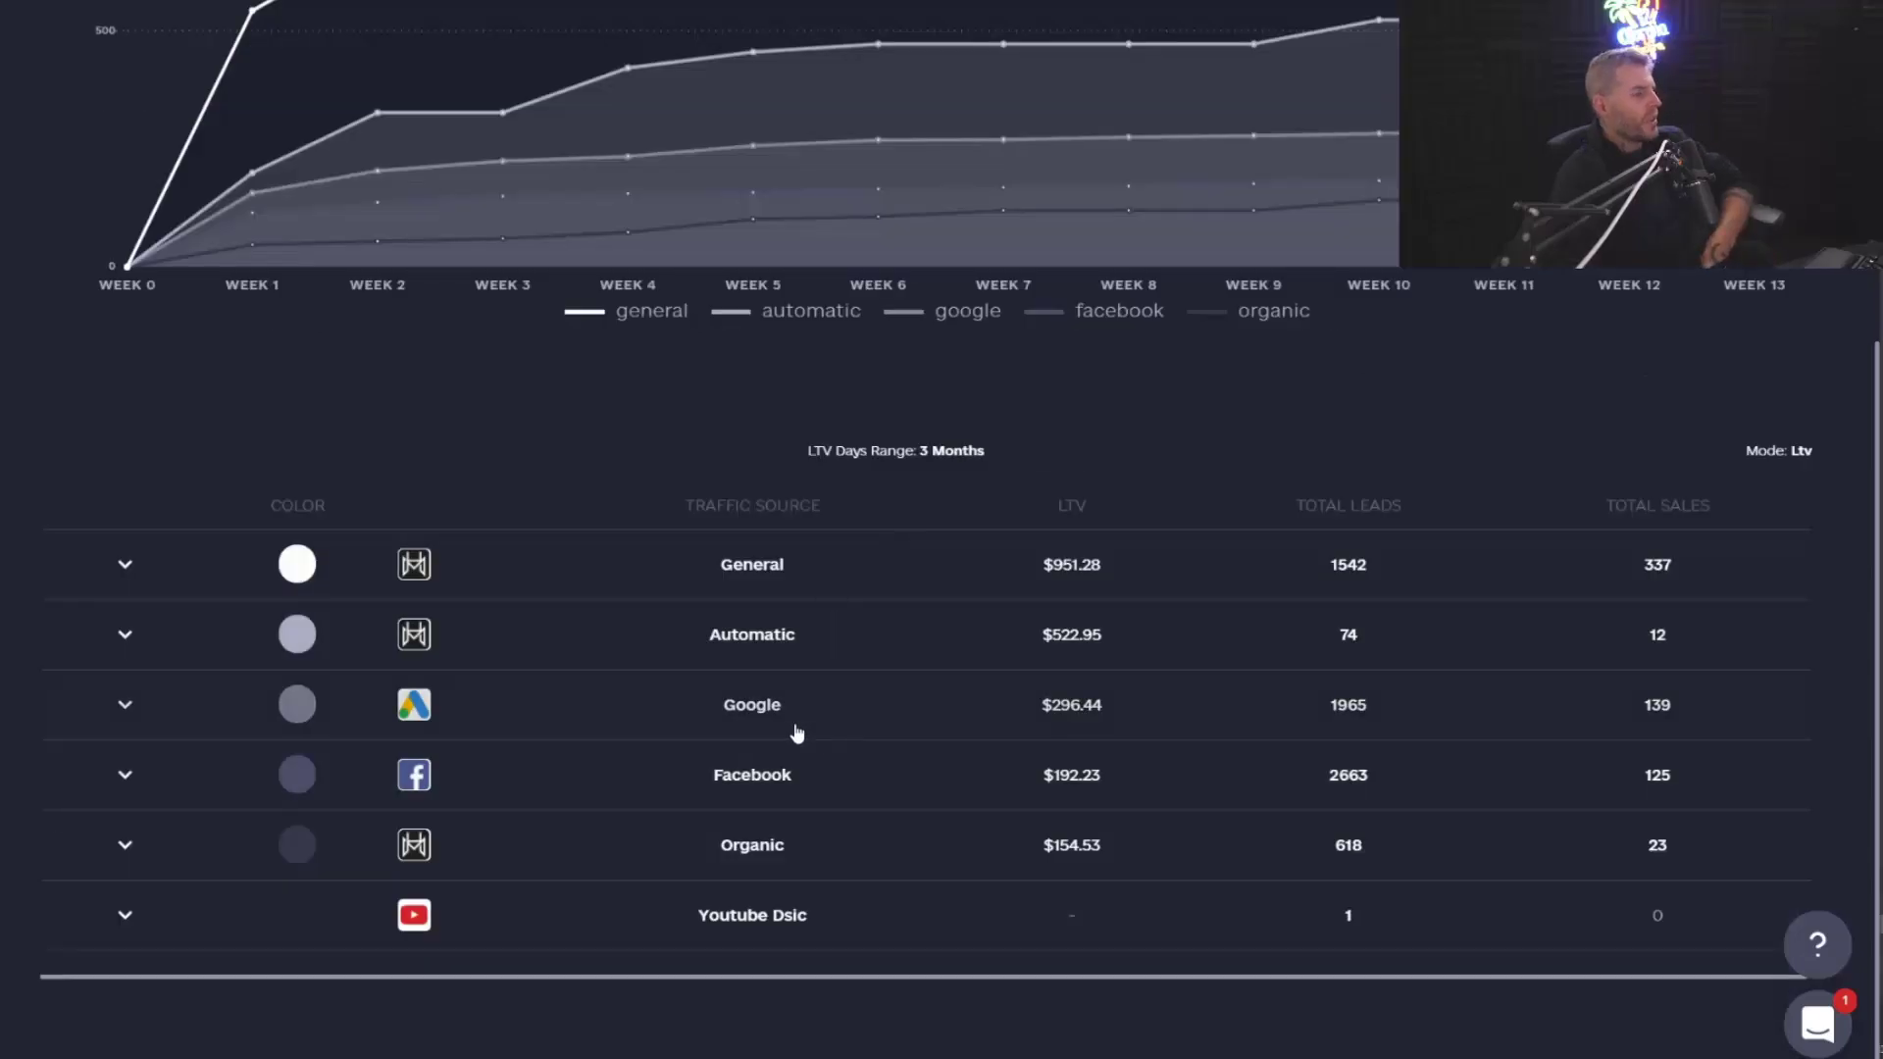
Expand the Facebook row and browse its campaigns, led by 'Hyros : LLAs HYROS Call Conversions 1%' at $8,000.08
click(124, 774)
scroll(711, 691, down, 2)
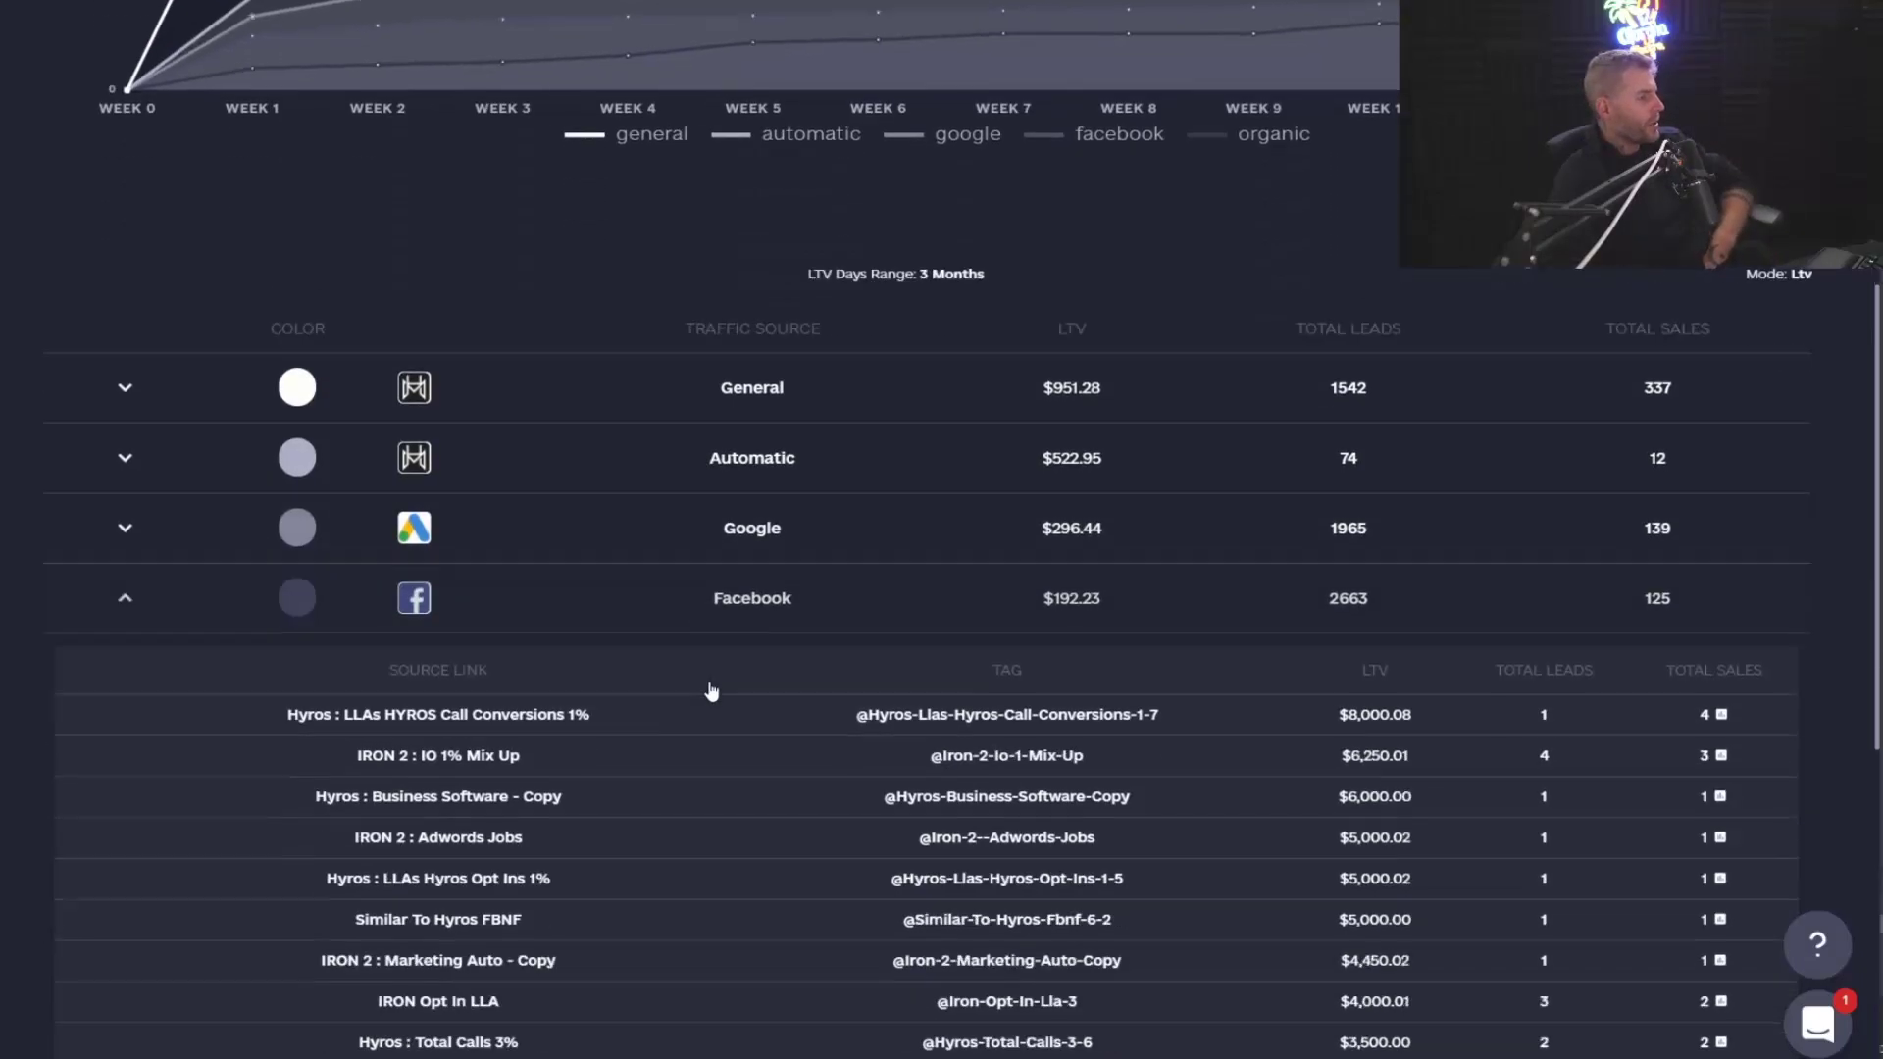
scroll(711, 691, down, 2)
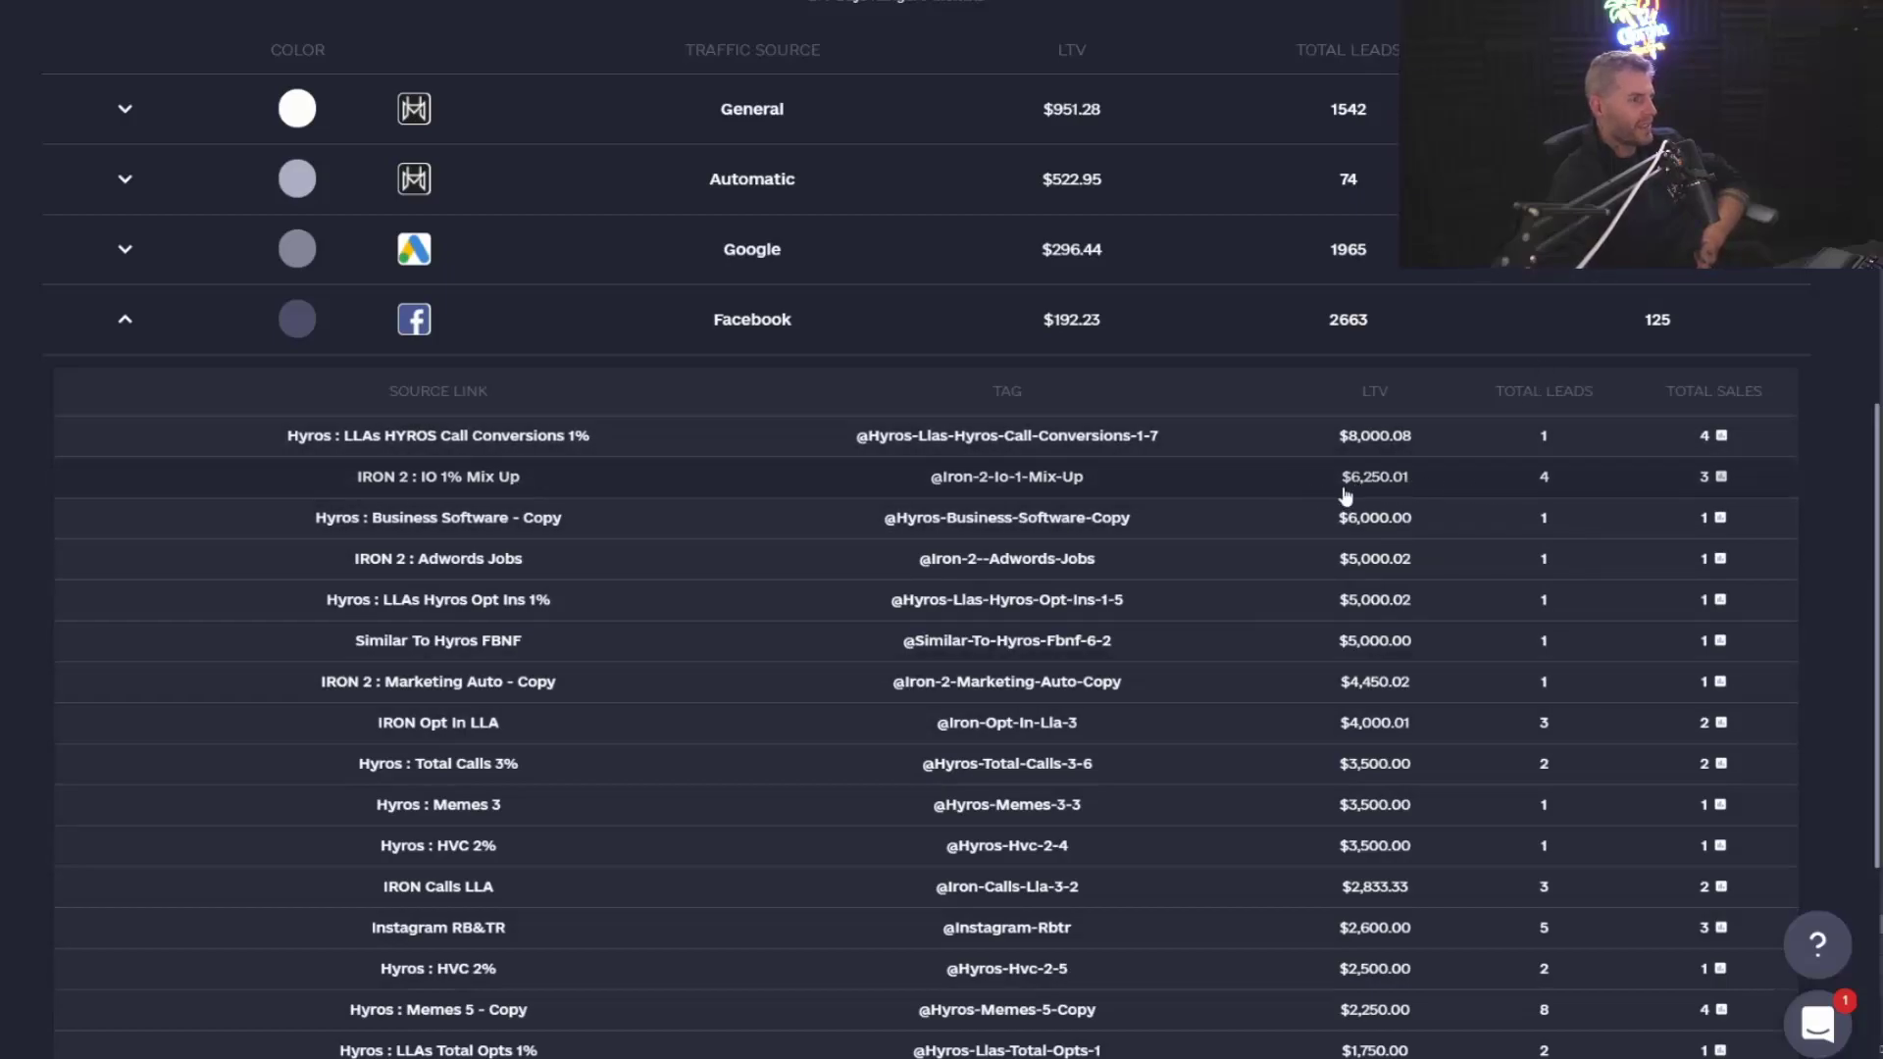
scroll(1544, 494, down, 5)
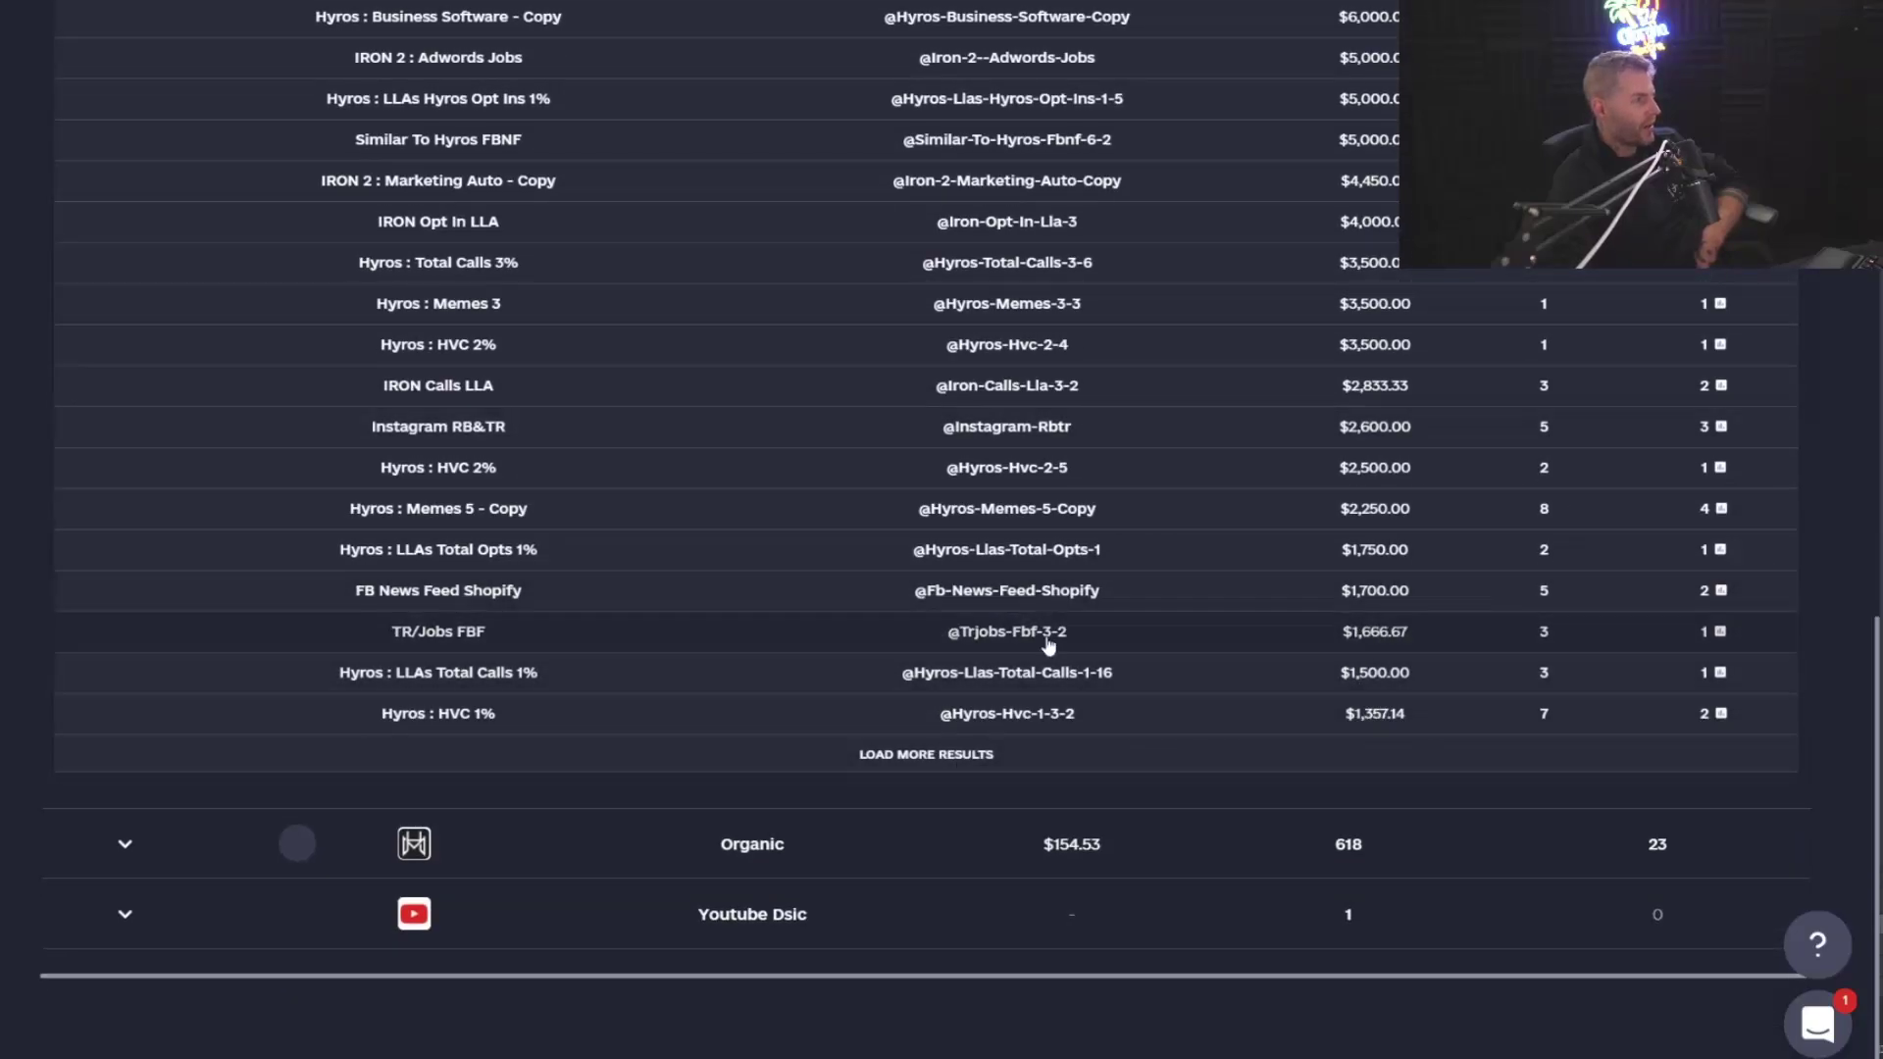
scroll(1146, 699, up, 6)
scroll(1145, 699, up, 1)
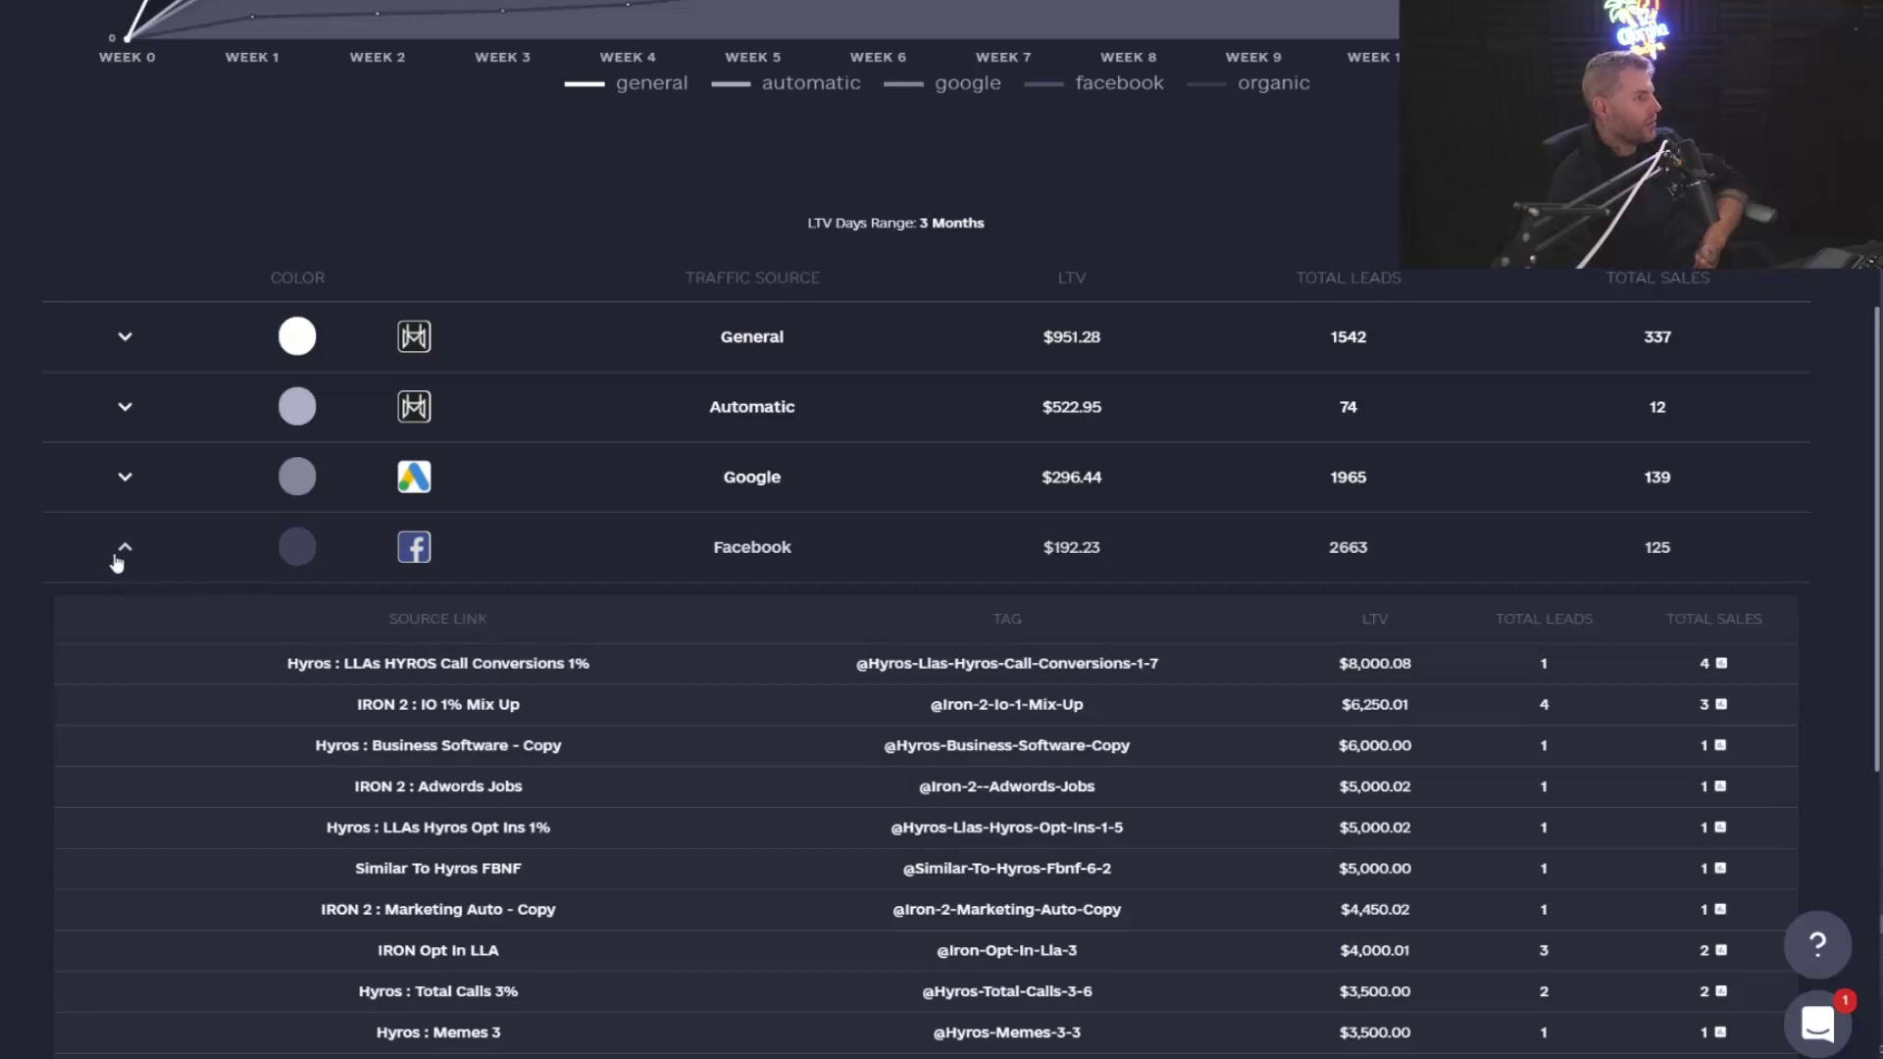
Collapse the Facebook breakdown and review the chart and six traffic-source rows
click(122, 549)
scroll(1152, 561, up, 2)
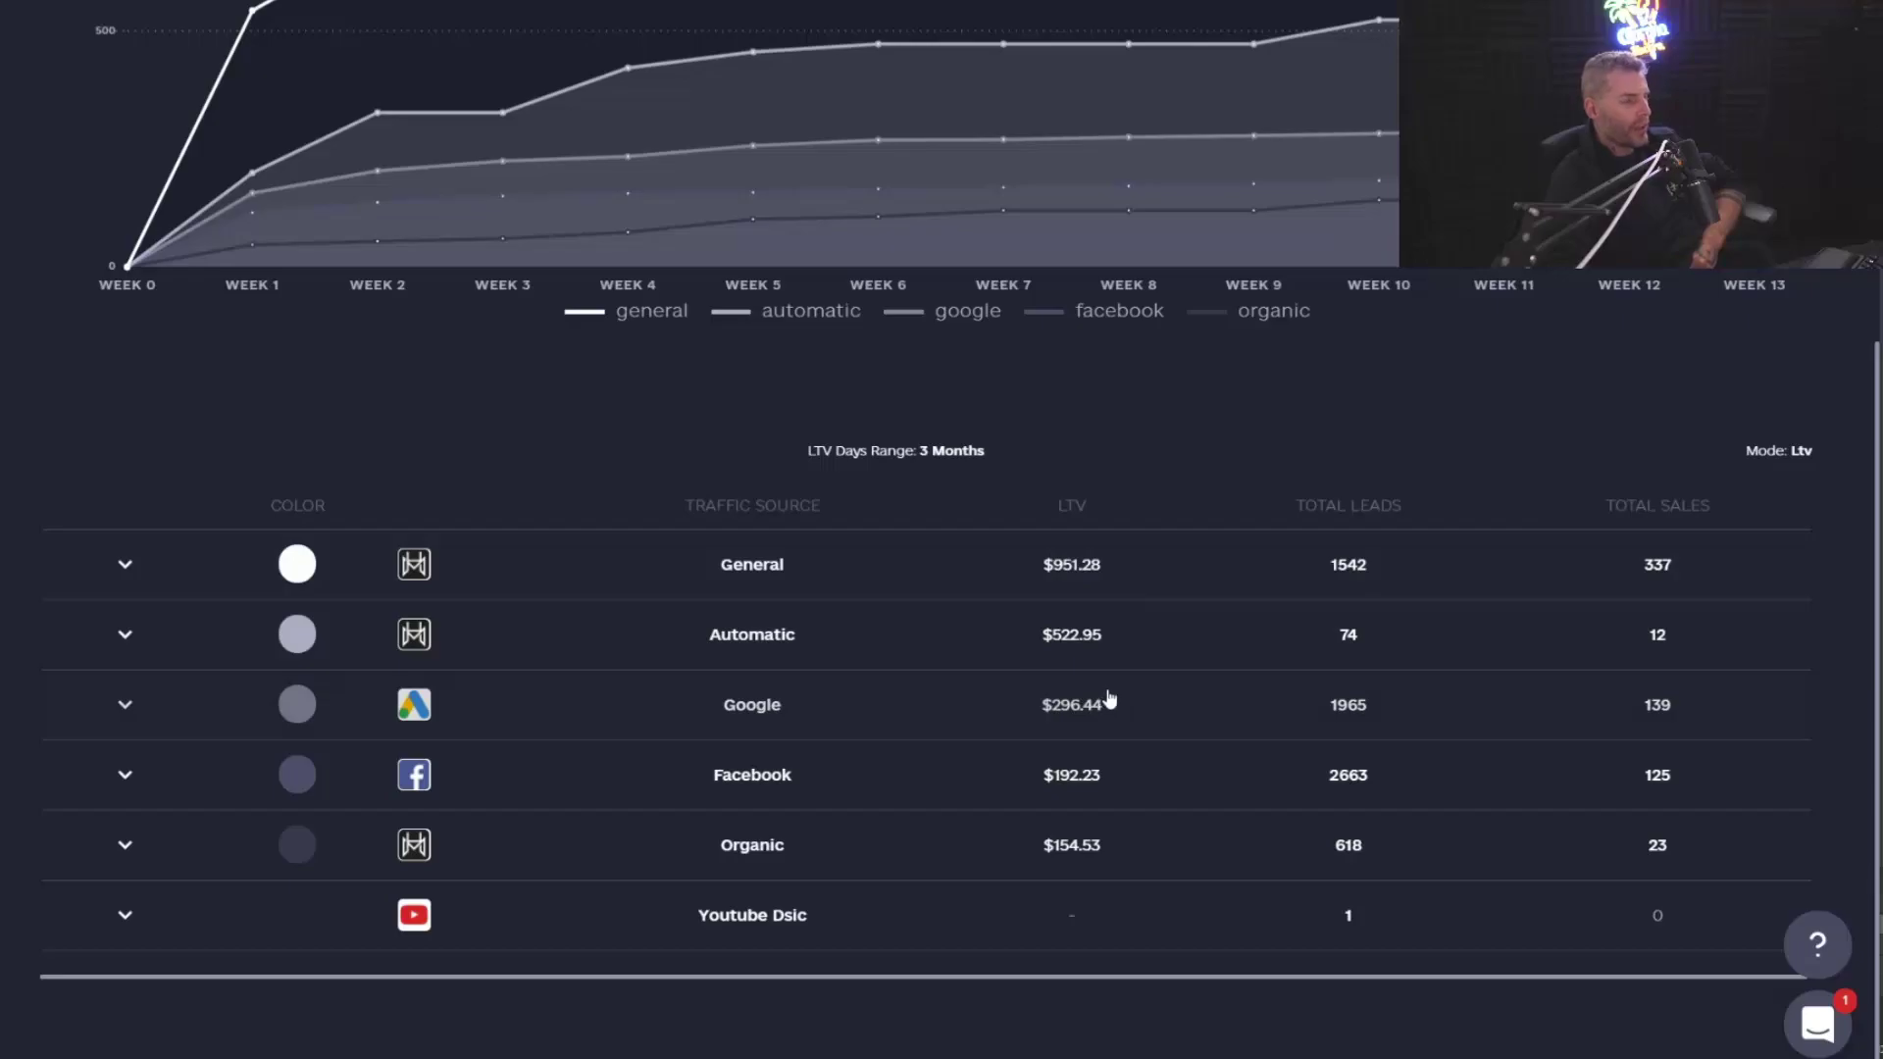
scroll(1275, 761, up, 5)
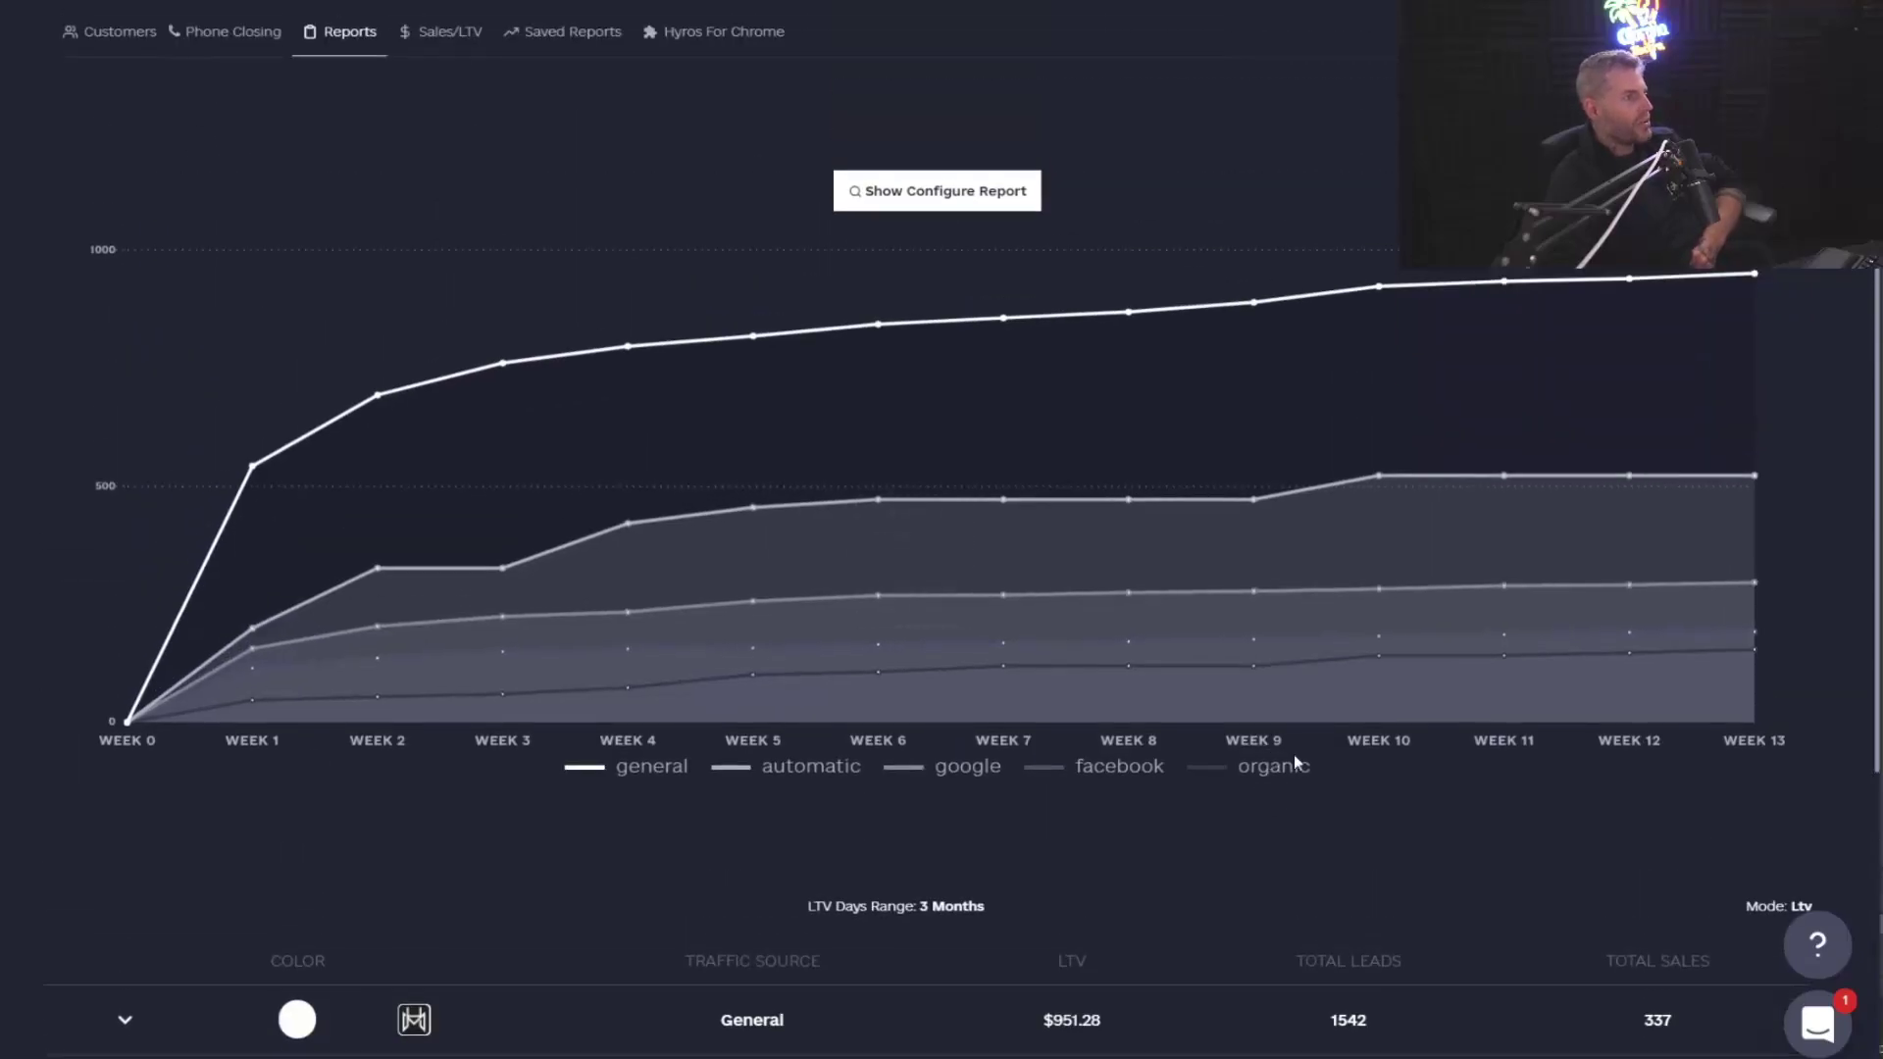
scroll(1265, 736, down, 3)
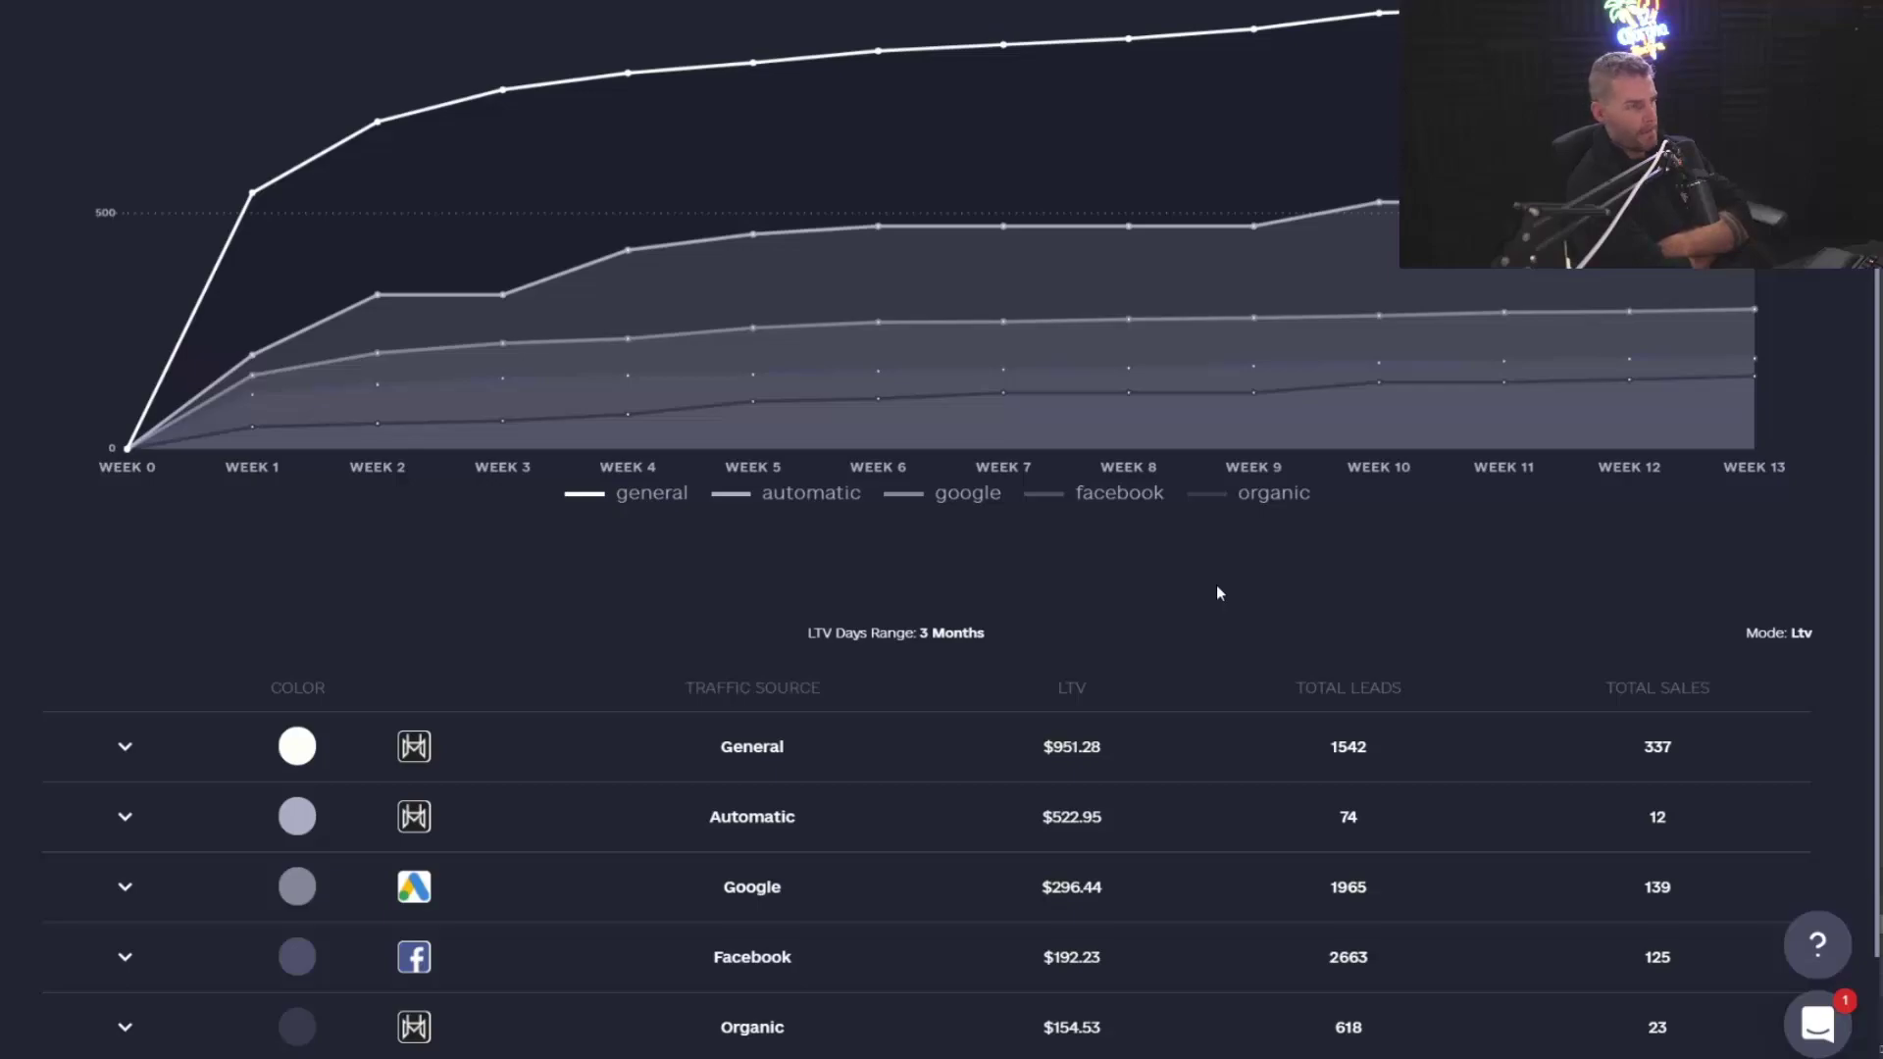
scroll(1106, 790, down, 2)
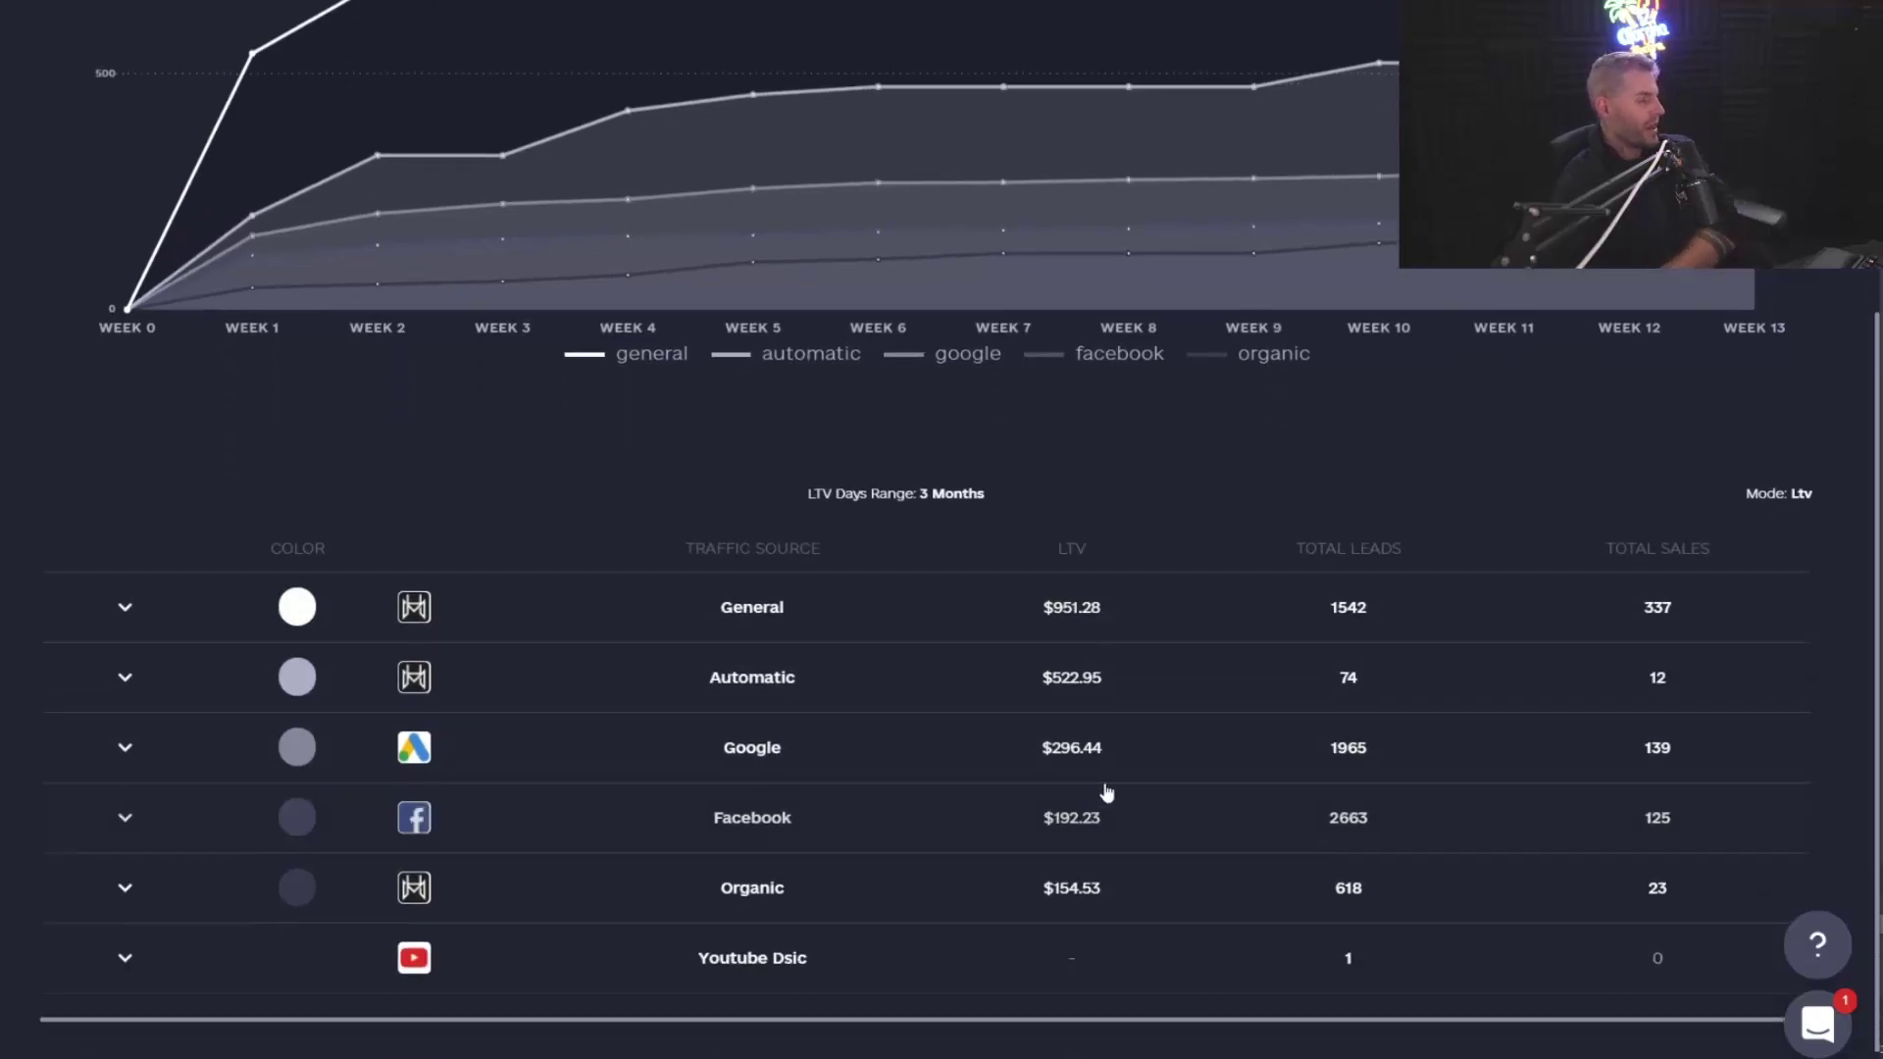
scroll(1106, 790, down, 1)
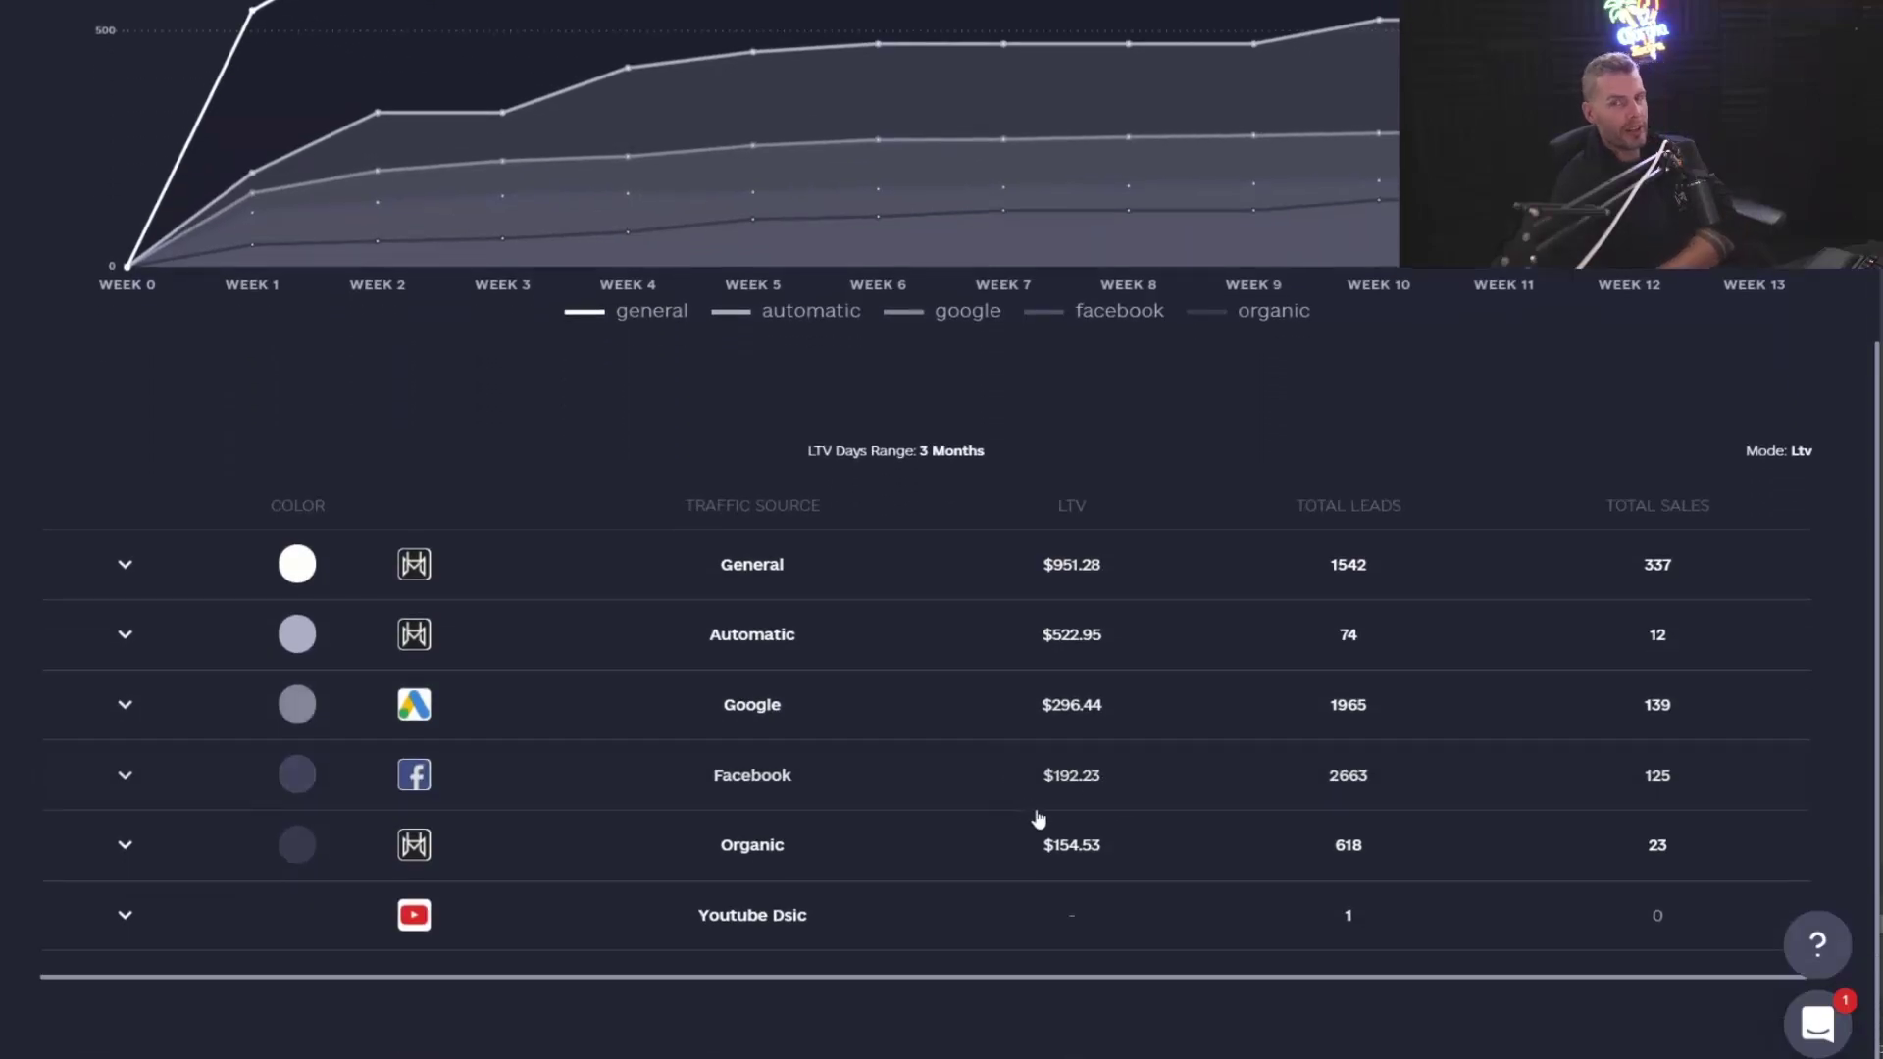
Expand the Google row to show its source links, topped by 'DIR Iron : GURUS' at $5,000.04
click(123, 706)
scroll(601, 673, down, 2)
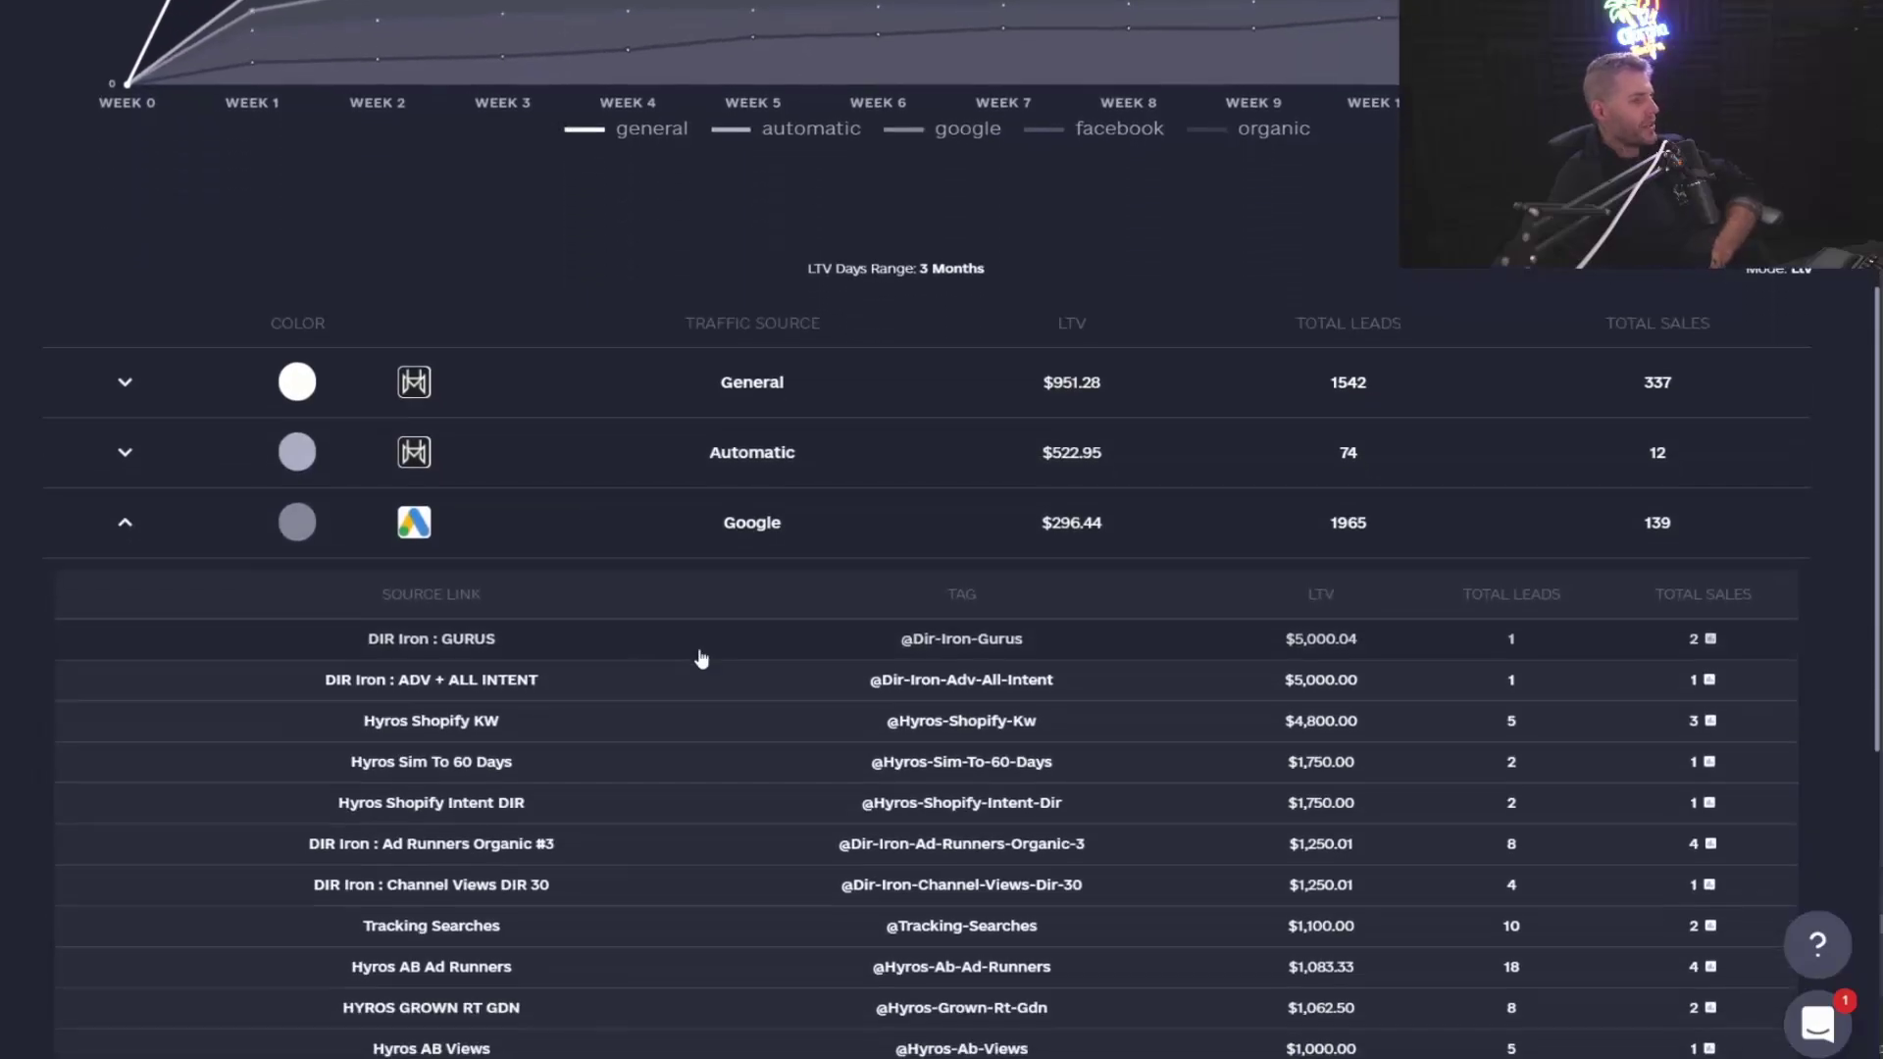
scroll(782, 723, down, 2)
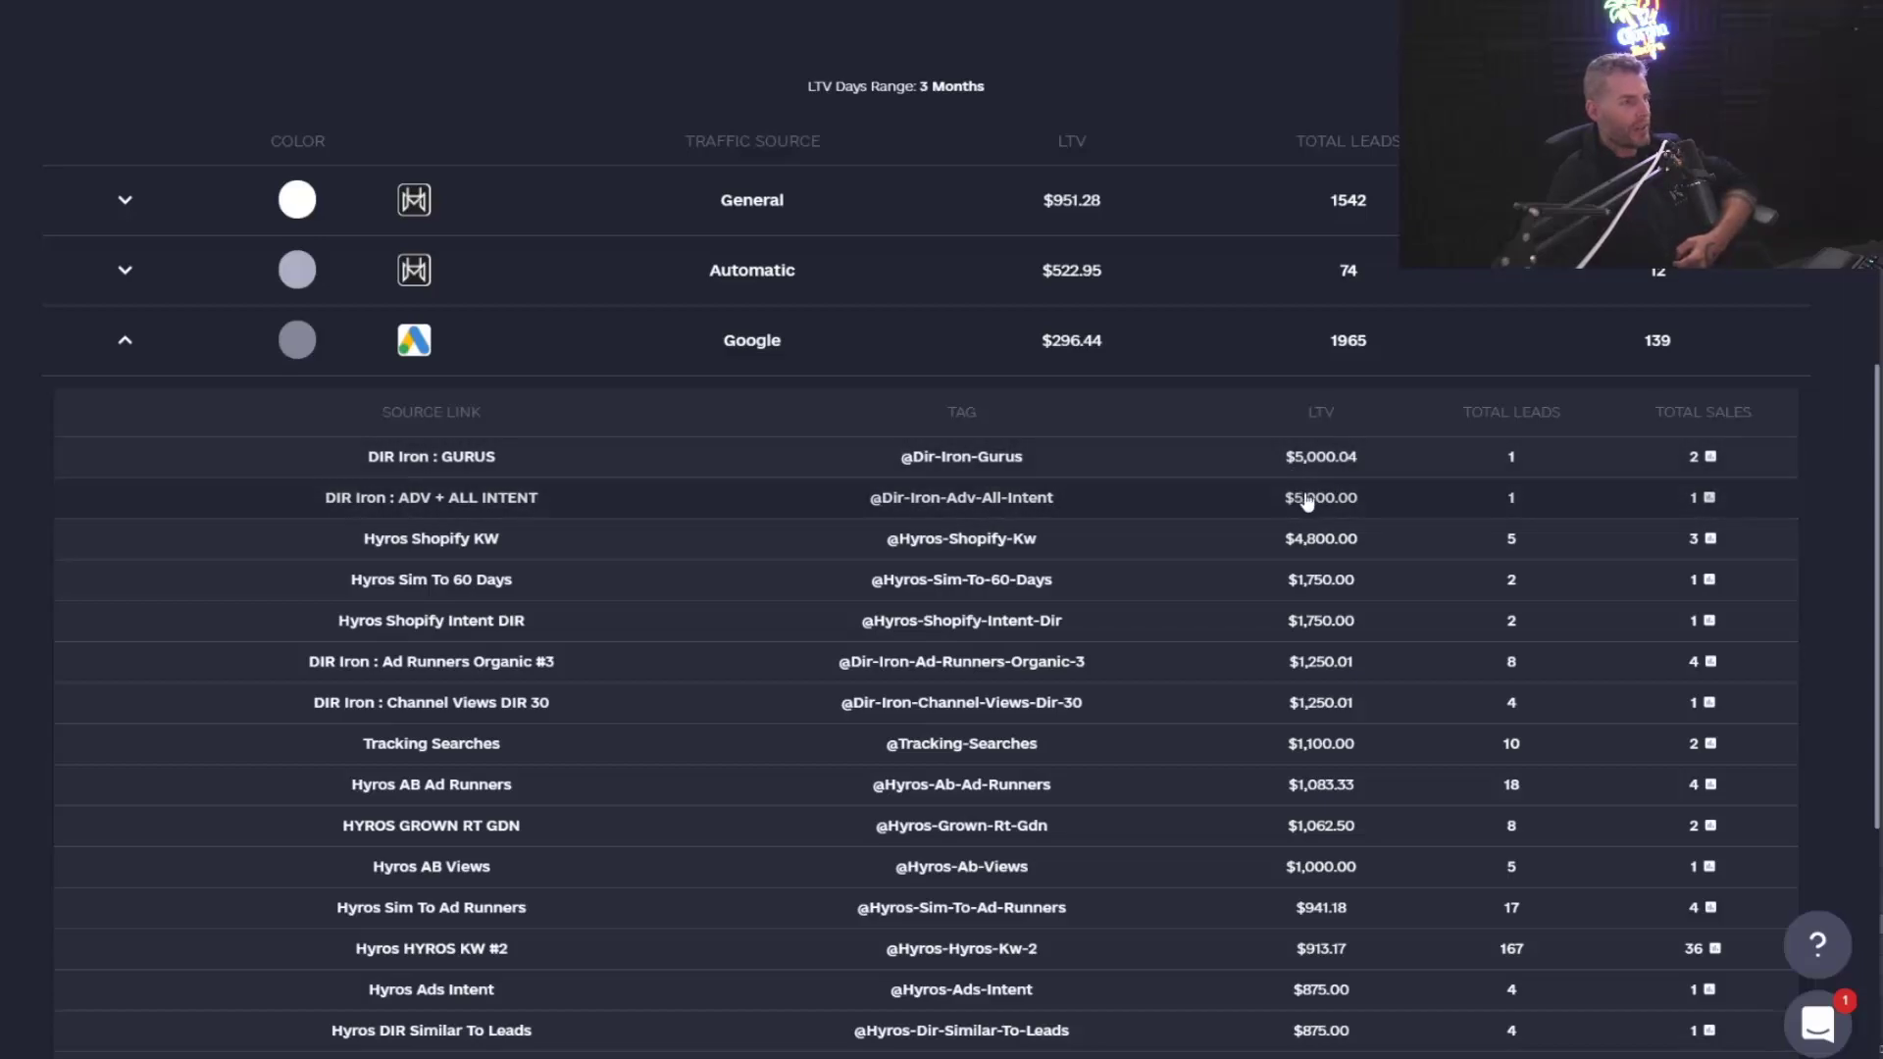
scroll(1385, 551, down, 4)
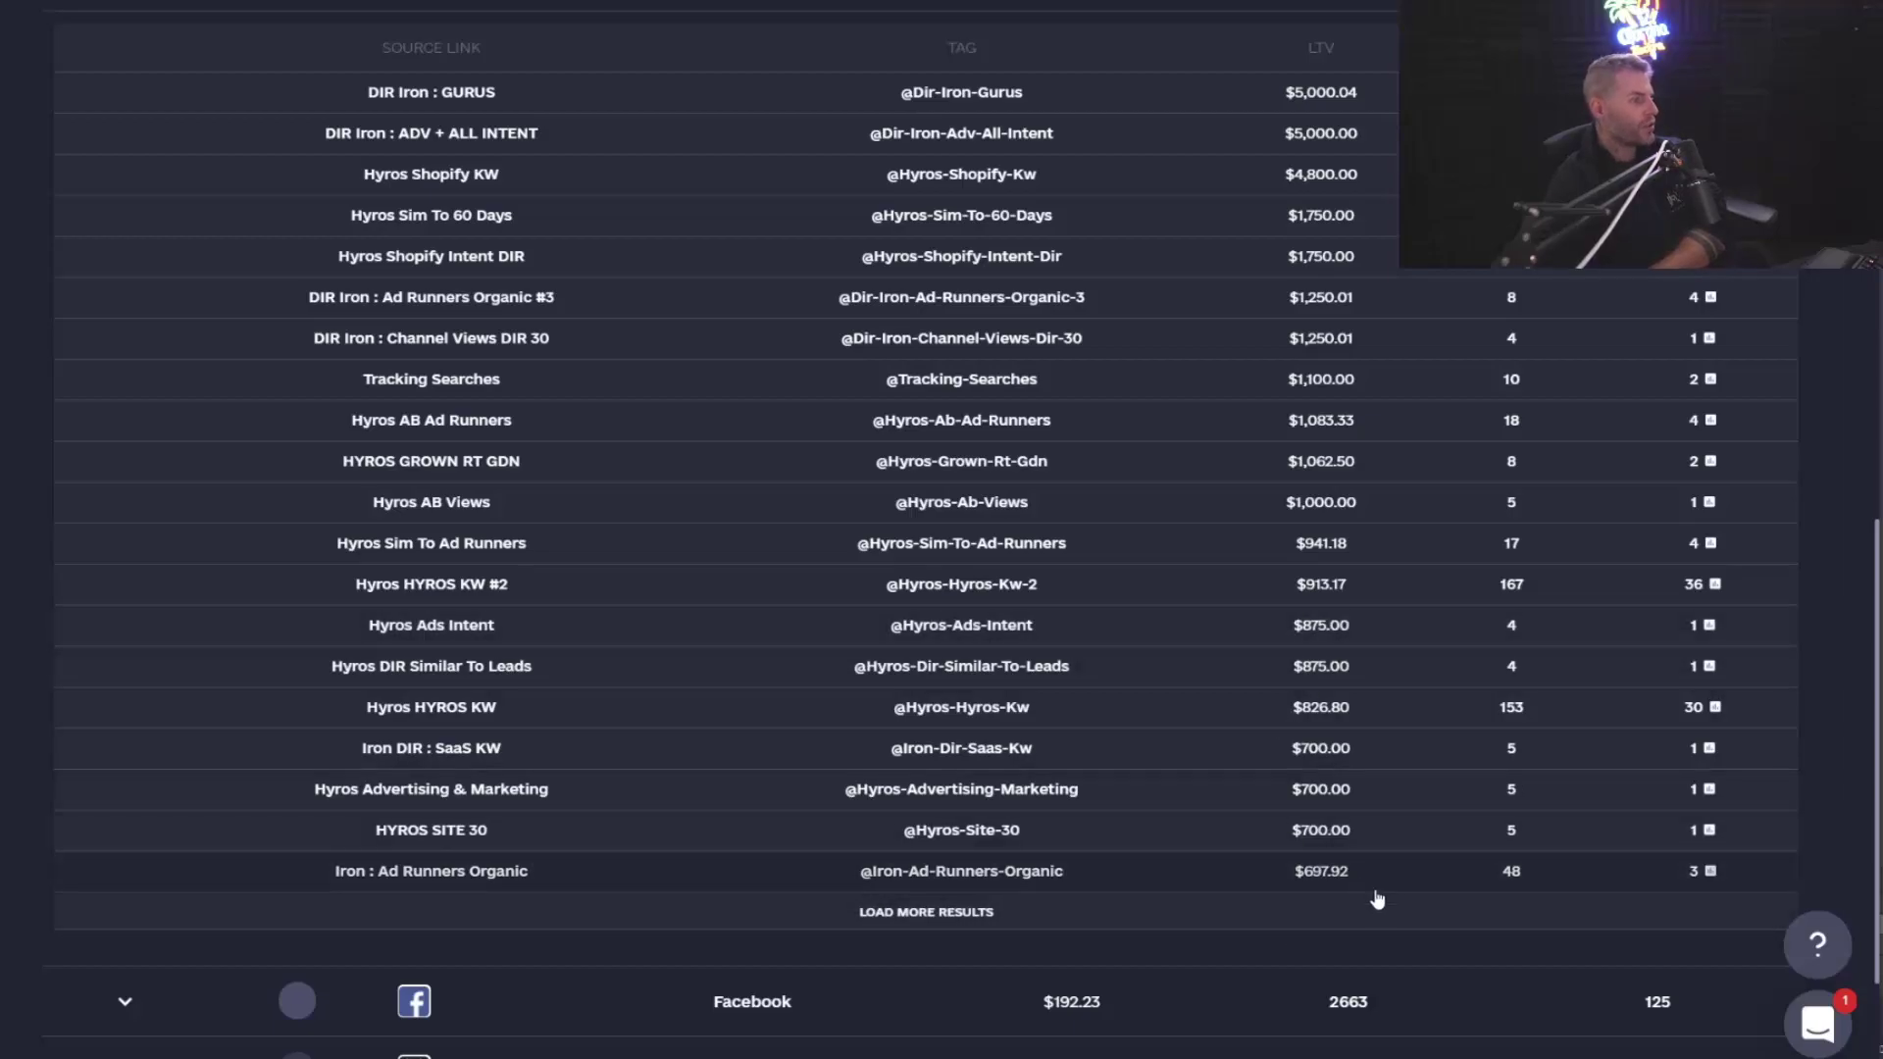
scroll(1378, 893, up, 15)
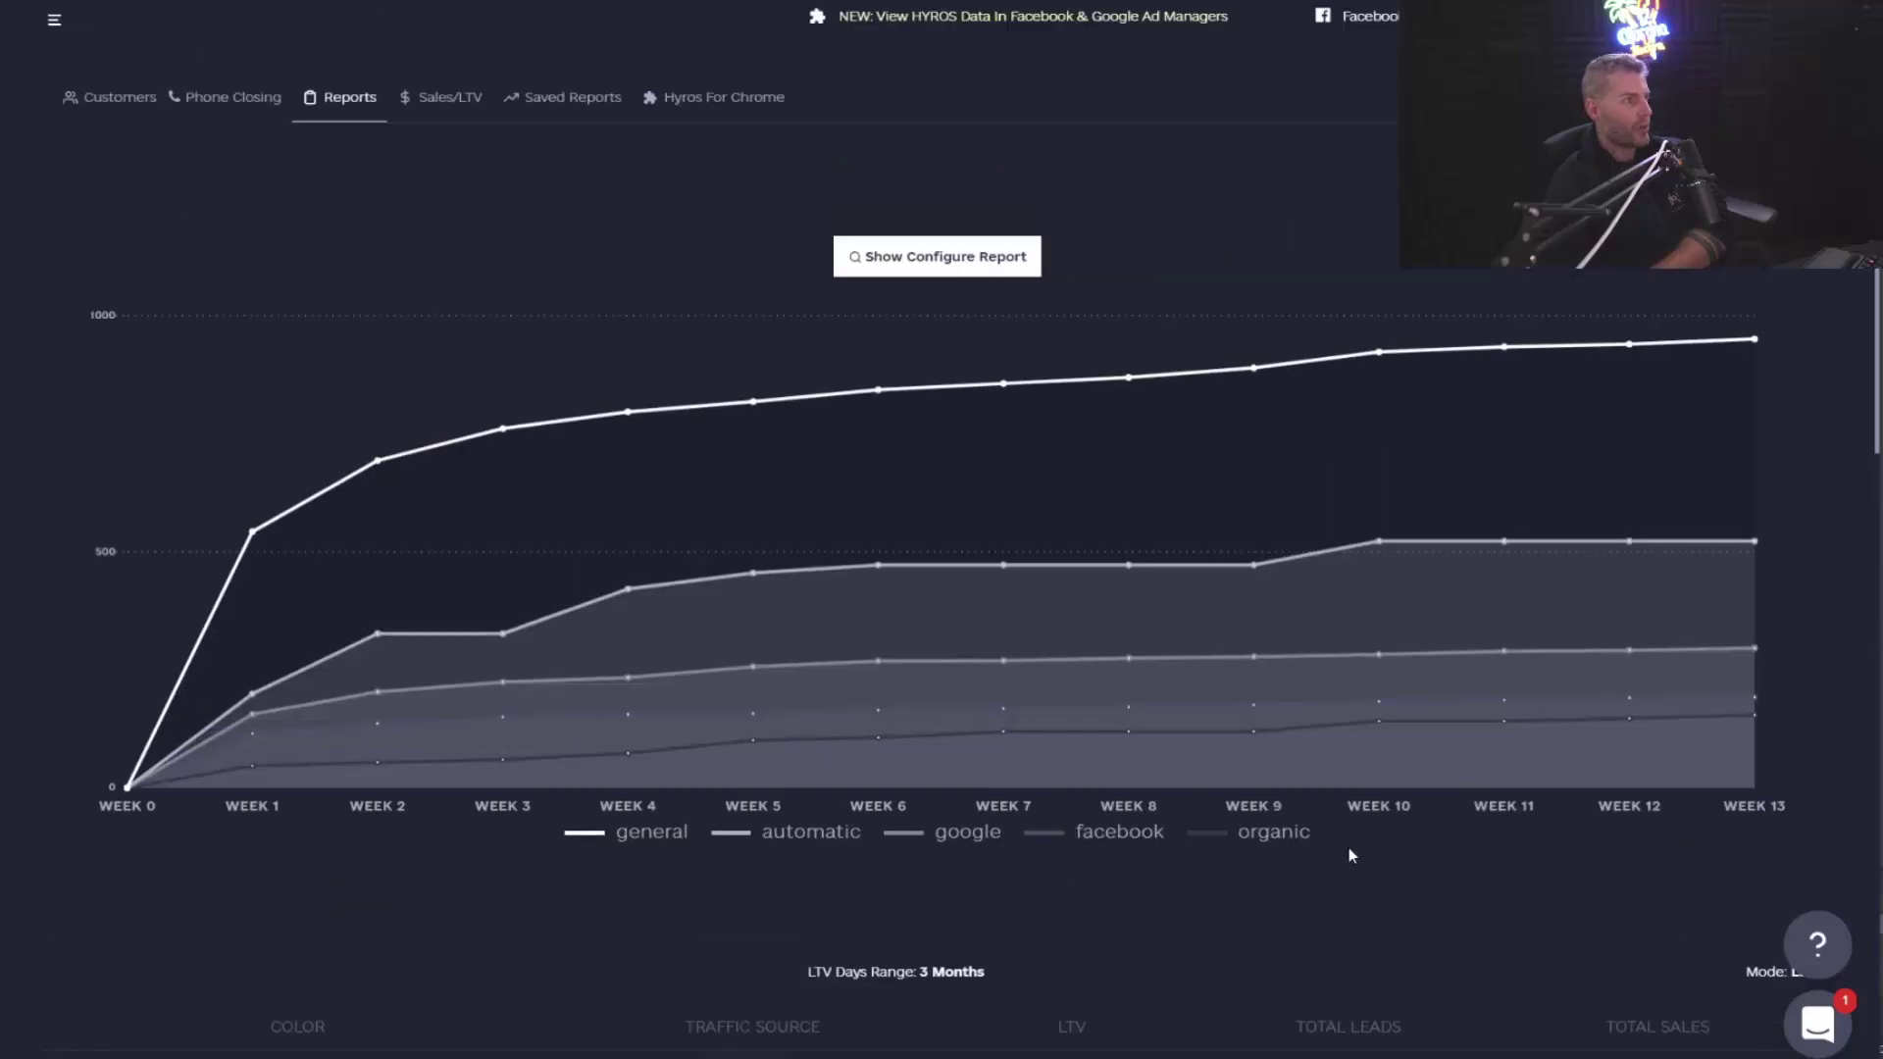